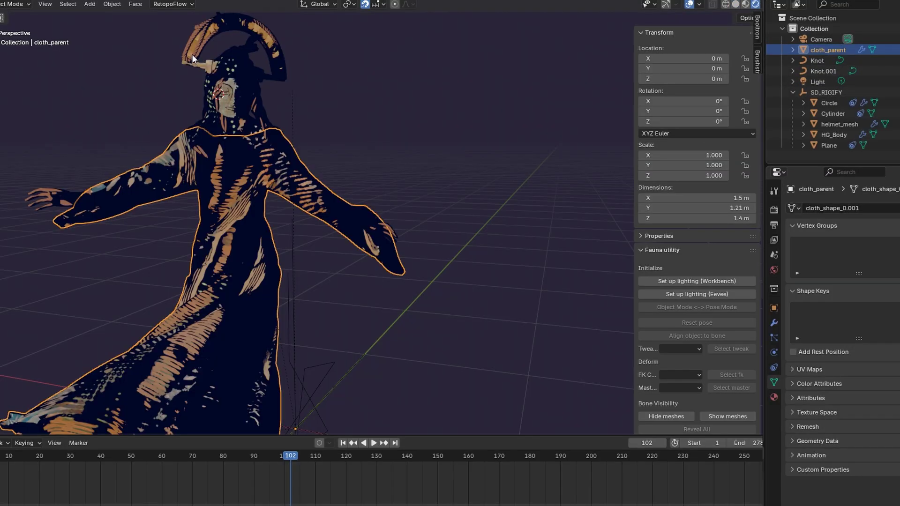
Select the cloth_parent dress mesh and switch the viewport to solid shading.
click(192, 54)
click(225, 235)
click(736, 5)
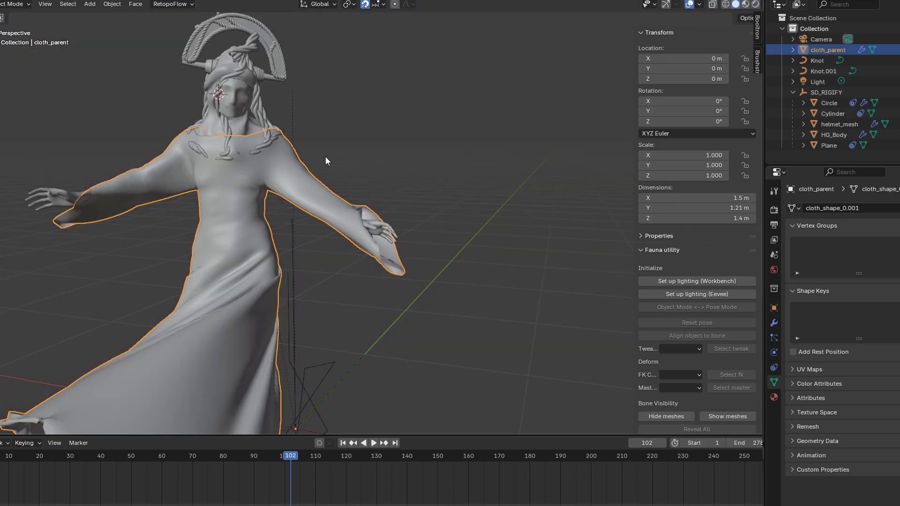
Fill the dress with brushstrokes and draw flow curves around the neckline and down the skirt.
scroll(257, 187, up, 3)
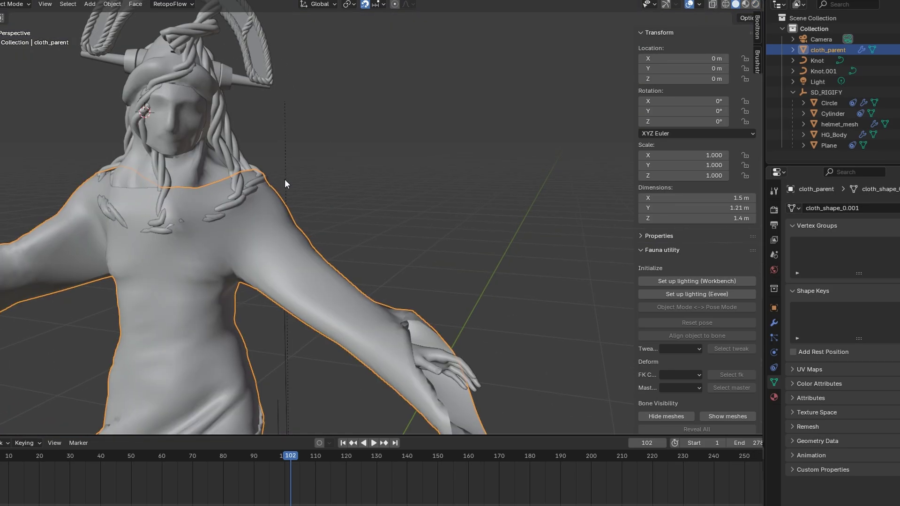
scroll(285, 179, up, 1)
scroll(286, 175, down, 4)
click(757, 61)
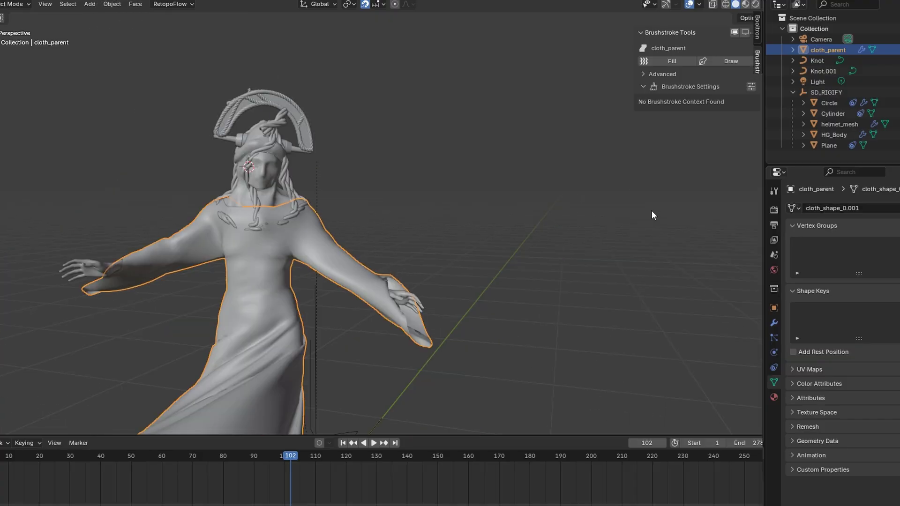
click(332, 235)
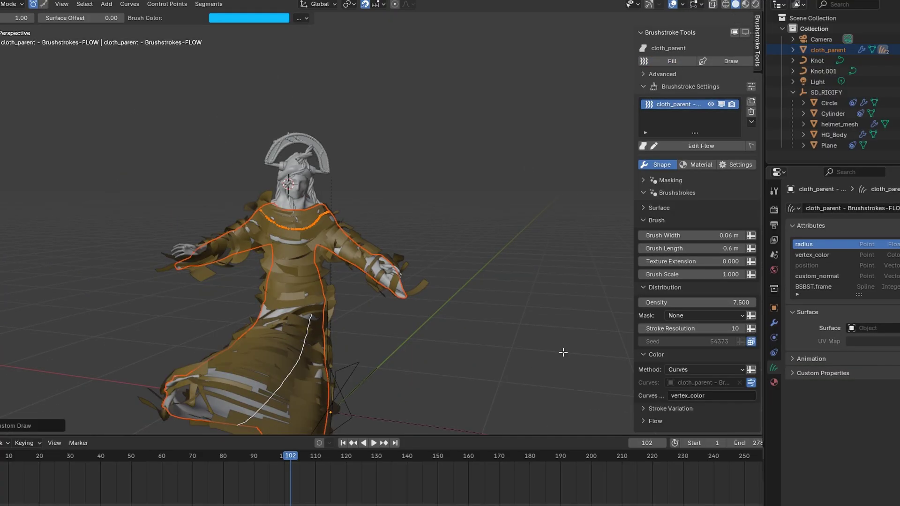
key(Tab)
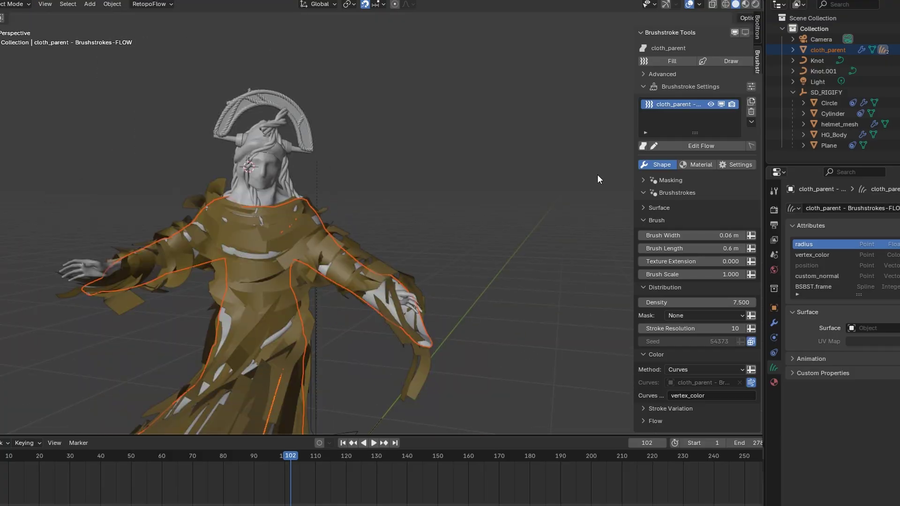
Name the brushstroke material DressA, disable its brush color and replace the image texture with a plain color.
click(697, 165)
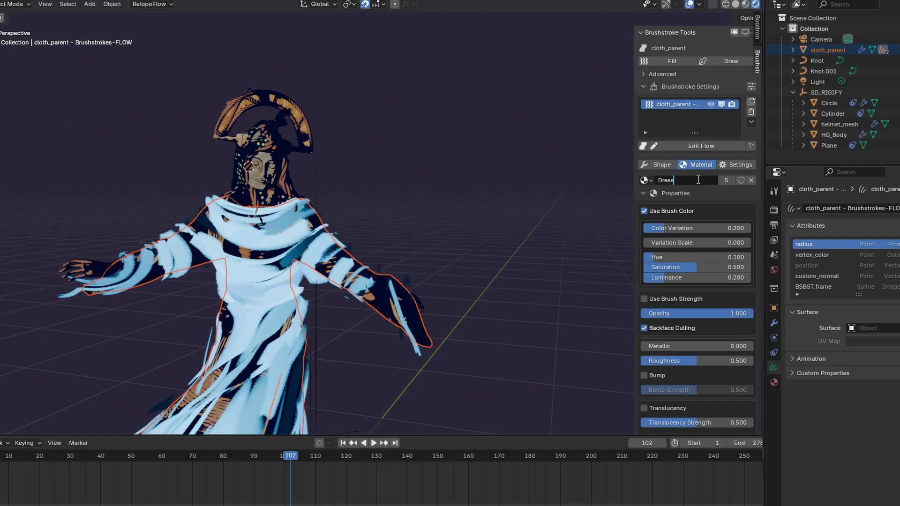
click(643, 74)
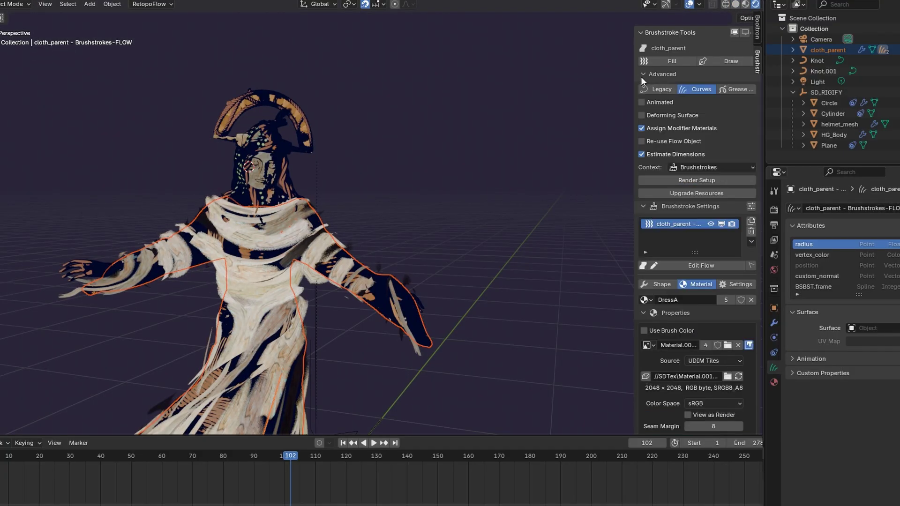
scroll(704, 273, down, 9)
scroll(708, 328, up, 5)
click(749, 226)
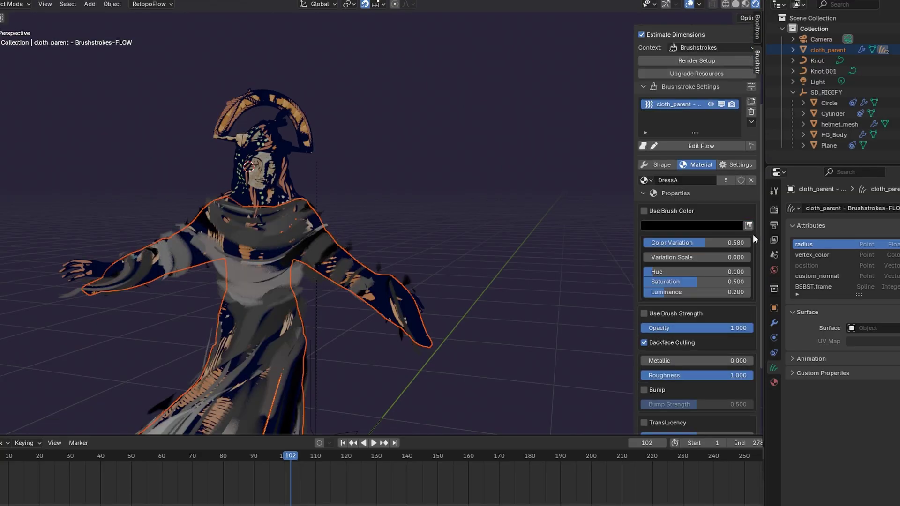
Sample a brown color from the figure and set color variation to 0.753, luminance to 0.221 and opacity to 0.188.
key(e)
click(214, 231)
mouse_move(666, 292)
mouse_down()
mouse_move(646, 292)
mouse_move(667, 292)
mouse_up()
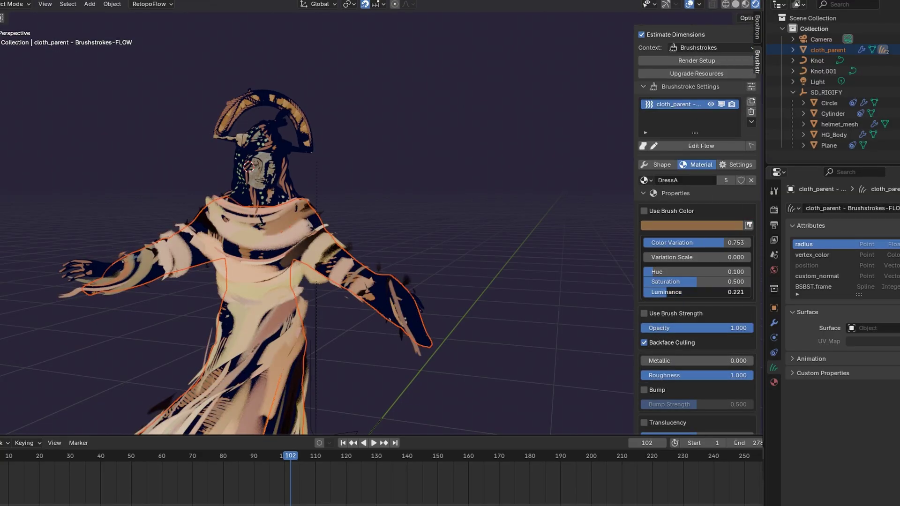
drag(750, 328, 662, 328)
middle_drag(525, 294, 527, 291)
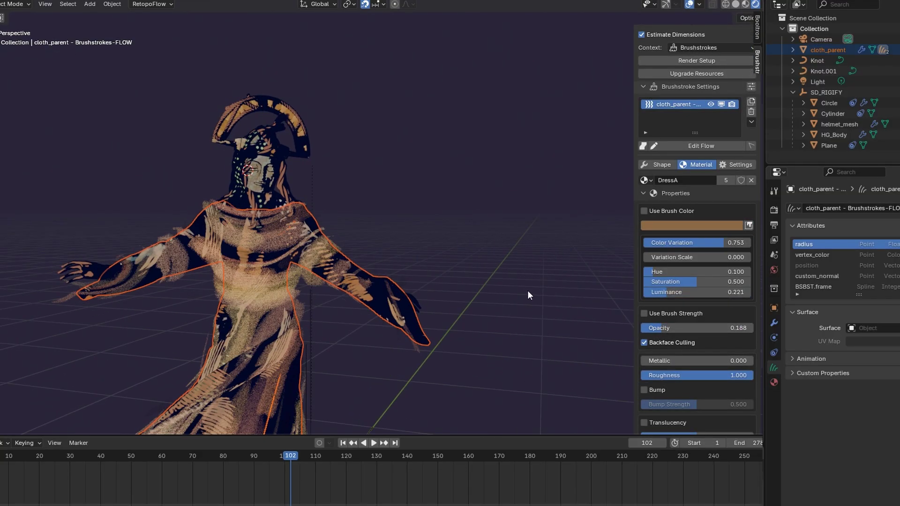
Assign the Ink Liner: Expressive brush style to the DressA material.
scroll(734, 363, down, 4)
click(678, 410)
scroll(680, 398, down, 5)
click(675, 365)
click(653, 424)
click(636, 459)
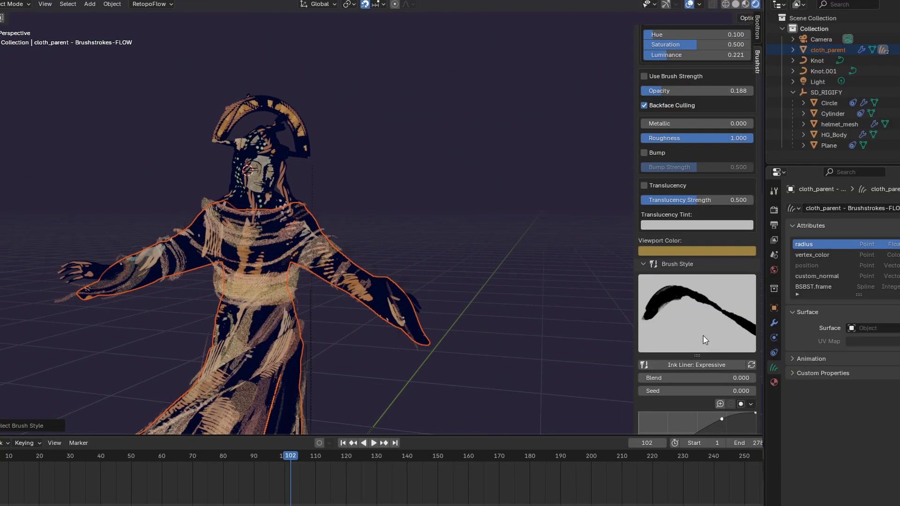
Set the DressA base color to black, with opacity and color variation both at 1.000.
scroll(703, 336, up, 5)
click(692, 133)
drag(734, 159, 734, 227)
scroll(682, 300, down, 1)
drag(666, 205, 753, 206)
drag(723, 120, 751, 120)
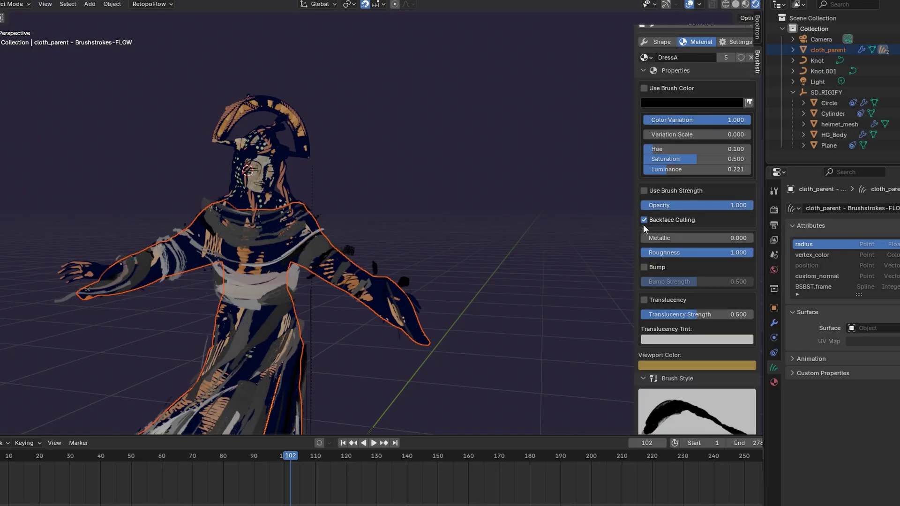
Deselect the dress and reduce the brush width of its brushstrokes to 0.029 m.
middle_drag(462, 246, 450, 254)
click(449, 254)
scroll(741, 187, up, 8)
scroll(703, 220, down, 2)
click(661, 222)
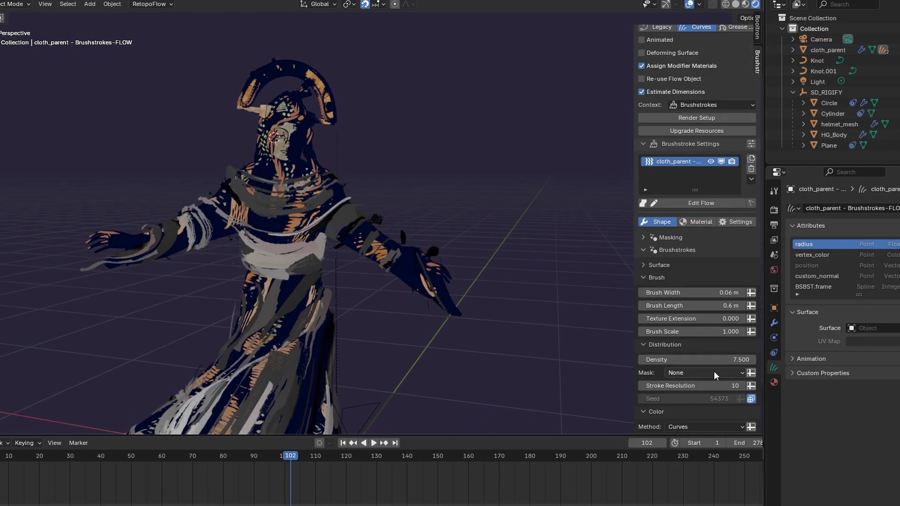
scroll(715, 375, down, 4)
scroll(715, 393, up, 5)
drag(722, 299, 700, 300)
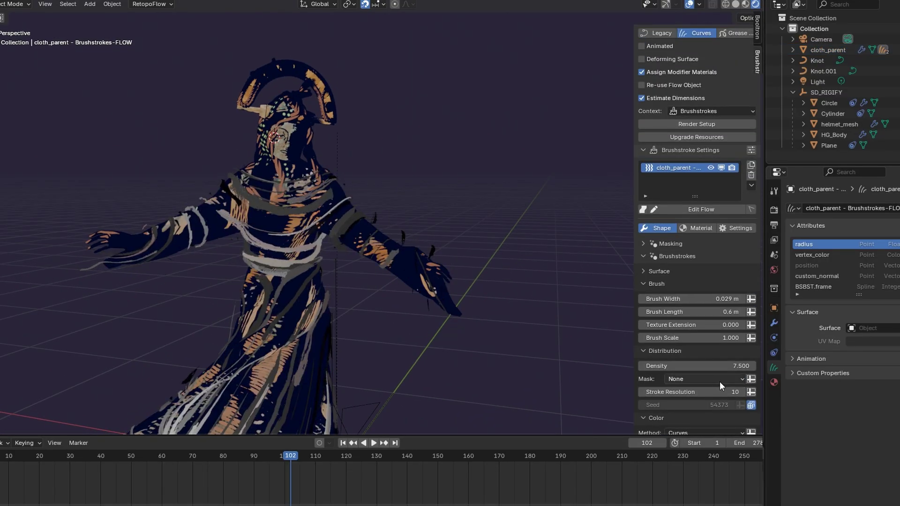
Drive the brushstroke seed with the expression #frame and scrub the timeline to check the strokes changing.
scroll(721, 386, down, 3)
click(708, 345)
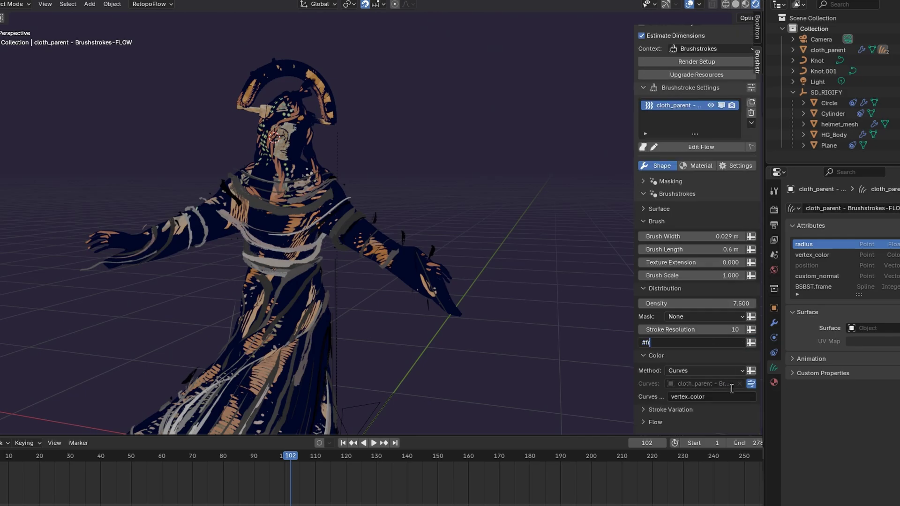
key(Return)
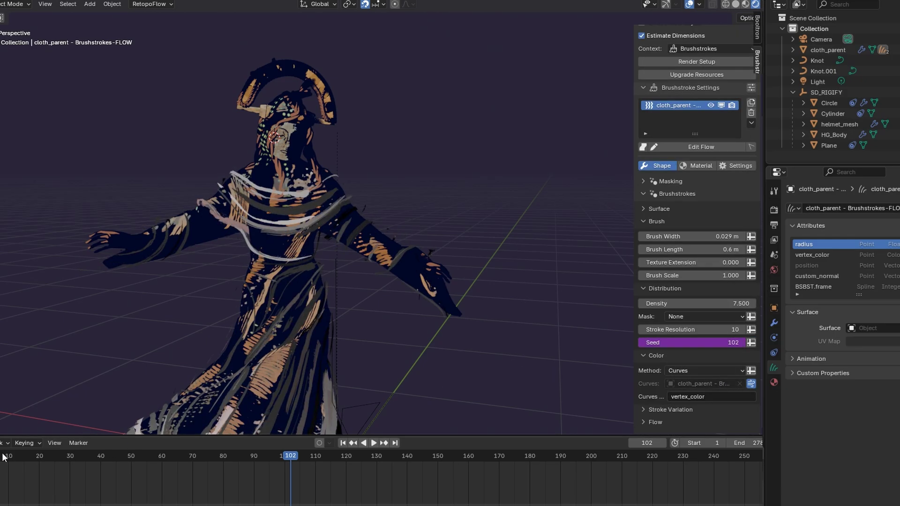
drag(3, 457, 223, 460)
Enable the Deforming Surface and Animated options for brushstrokes and scrub the timeline to frame 77.
scroll(642, 116, up, 6)
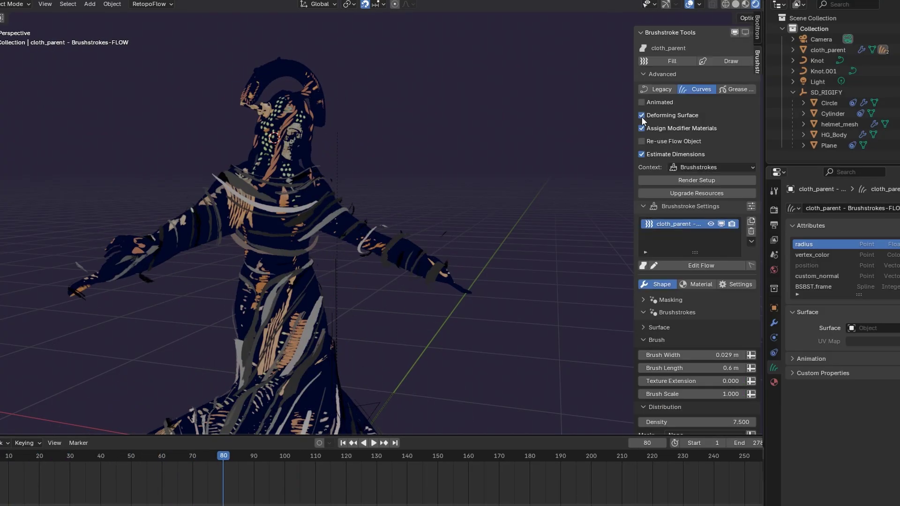
drag(9, 457, 205, 463)
scroll(646, 330, down, 5)
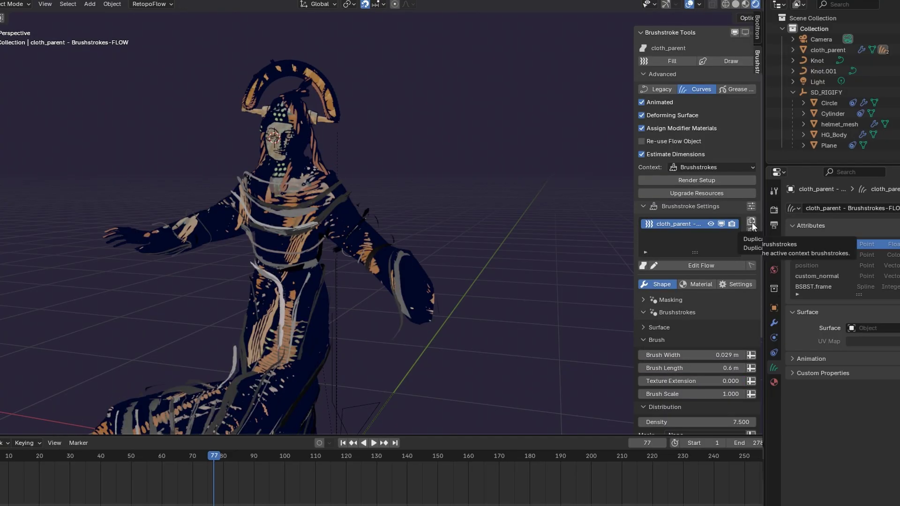
Duplicate the dress brushstrokes, hide the original layer and name the duplicate's material DressB.
click(753, 224)
click(701, 284)
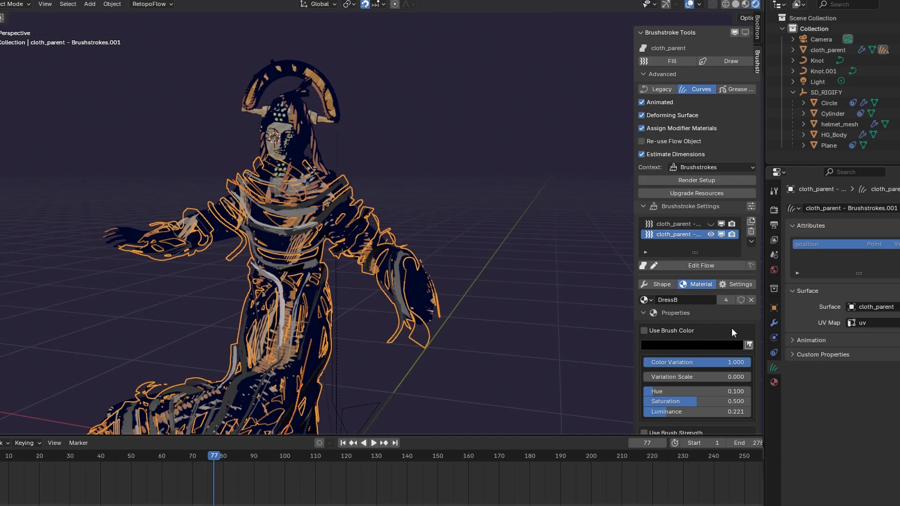
Edit the duplicate's flow by drawing a curve from the neckline down the front of the dress.
scroll(722, 338, down, 8)
scroll(690, 187, up, 3)
click(700, 161)
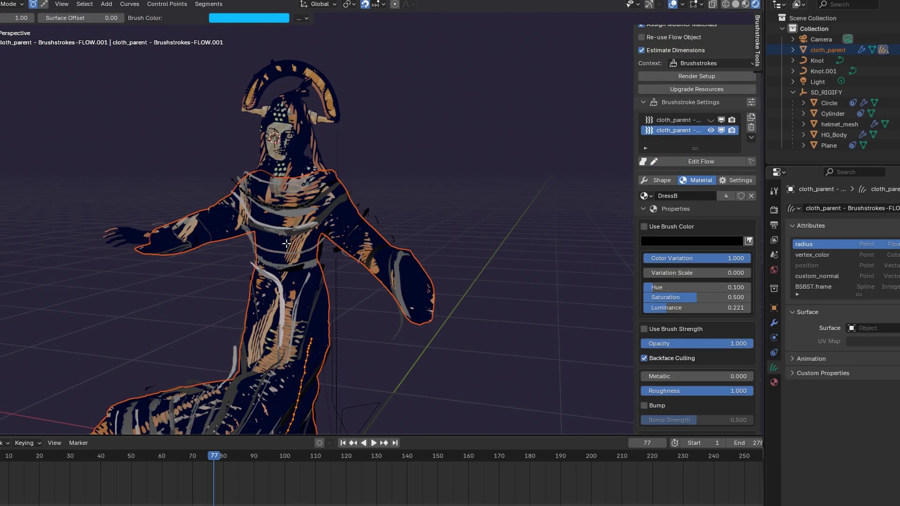
drag(284, 203, 267, 354)
key(Tab)
Assign a different brush style to the DressB material.
scroll(694, 281, down, 12)
click(699, 368)
click(683, 421)
click(657, 463)
Color the DressB material from an image texture instead of the plain black color.
scroll(710, 340, up, 4)
scroll(710, 341, up, 7)
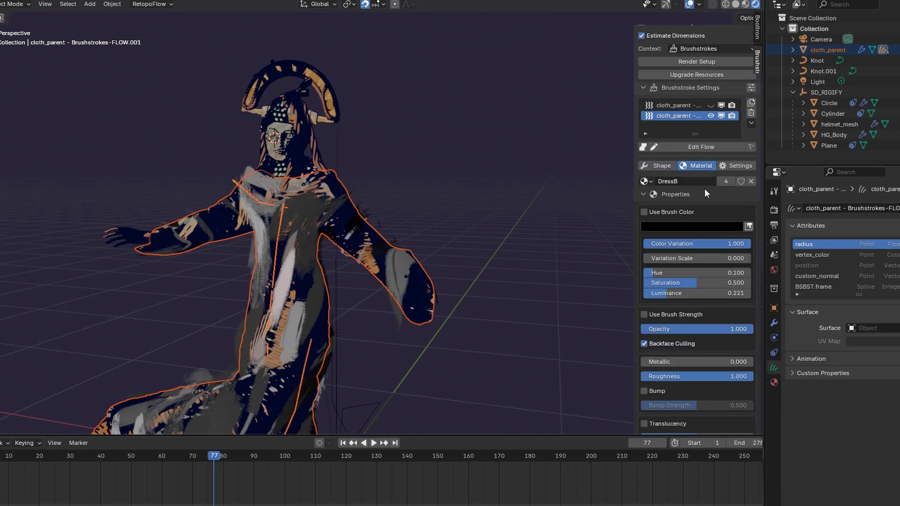
click(749, 226)
click(718, 321)
click(704, 342)
drag(717, 339, 651, 339)
Set the duplicate's brush width to 0.089 m and enable Trim to Mesh.
click(661, 166)
click(642, 250)
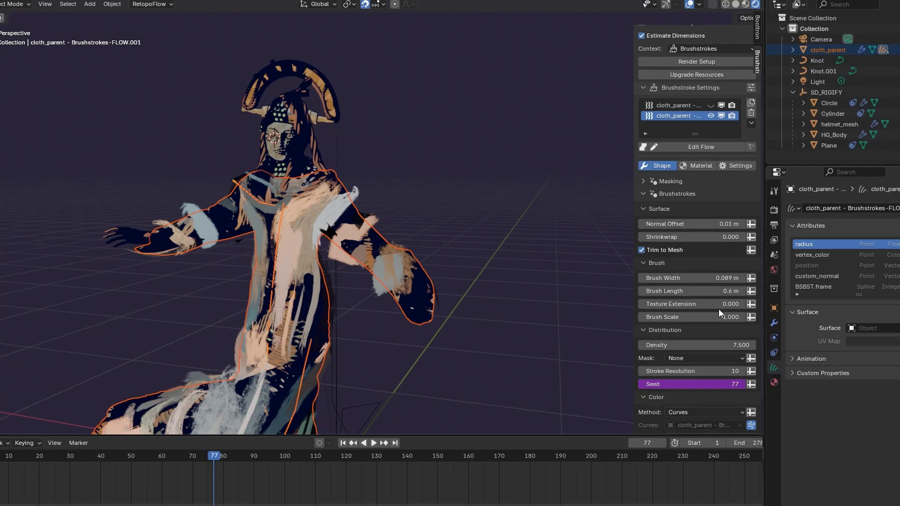
Set the duplicate's brush scale to 0.697, brush length to 0.296 m, brush width to 0.128 m and shrinkwrap to 0.721.
click(699, 165)
scroll(705, 295, down, 8)
scroll(705, 294, up, 7)
click(661, 123)
drag(717, 275, 676, 275)
drag(722, 250, 688, 249)
drag(708, 236, 727, 236)
drag(666, 195, 715, 195)
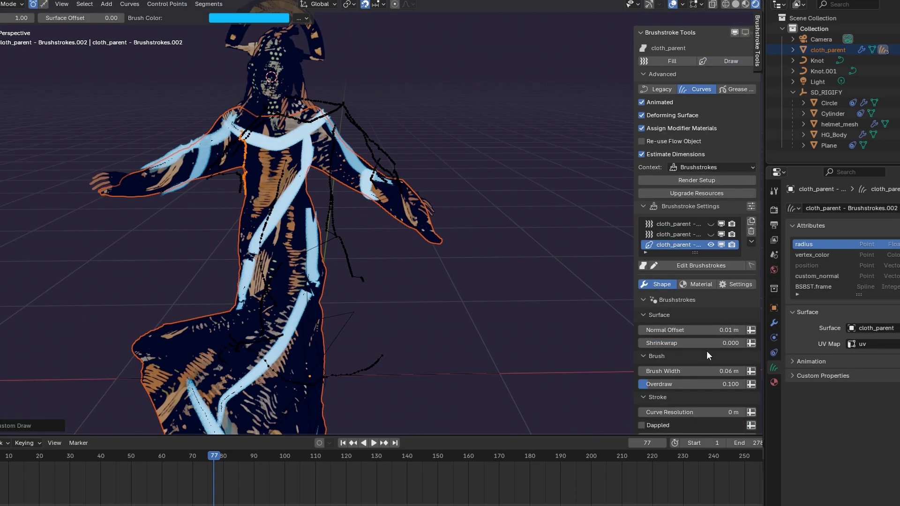
Choose a brush style for the hand-drawn dress strokes and turn off their brush color in favor of black.
click(698, 285)
scroll(730, 334, down, 5)
scroll(729, 334, down, 5)
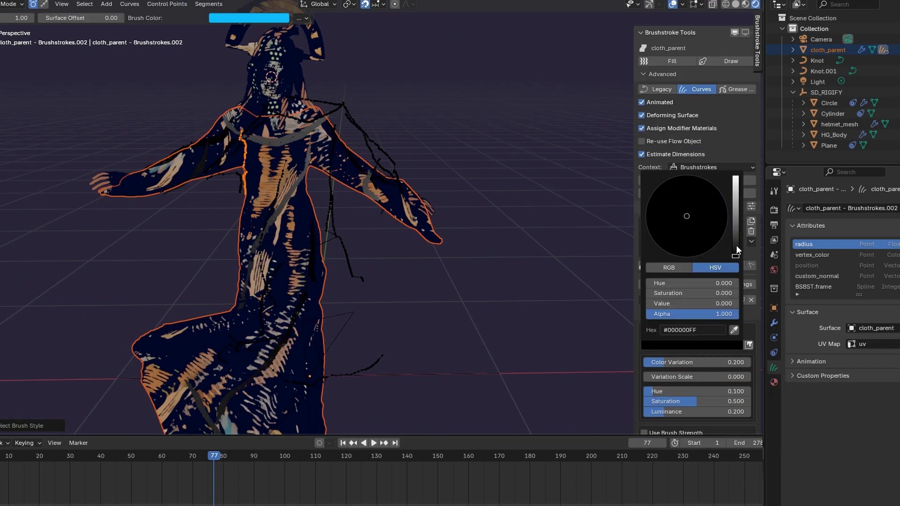
Drive the seed of the hand-drawn strokes with the expression #frame.
click(657, 90)
double_click(708, 326)
text(#frame)
key(Return)
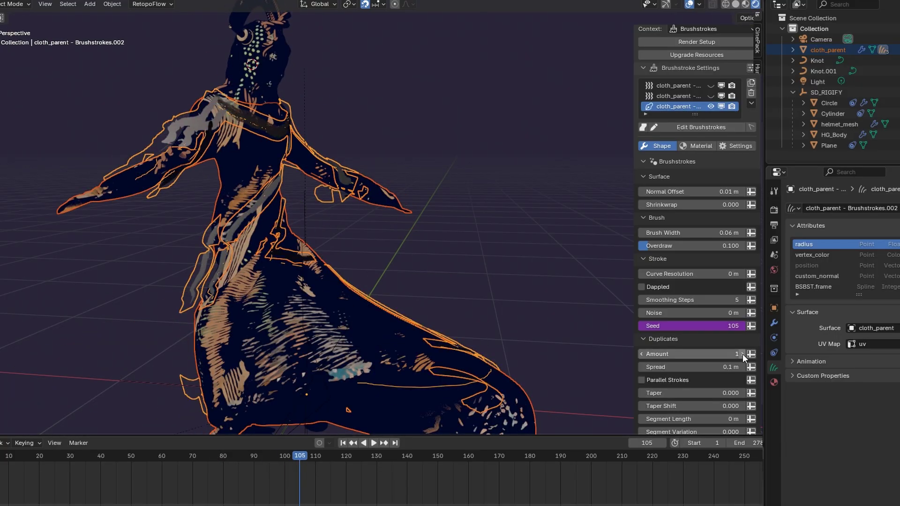
Set the stroke duplicates to an amount of 2 with a 0.172 m spread and enable Parallel Strokes.
click(743, 354)
drag(712, 367, 746, 367)
Set the overdraw of the hand-drawn strokes to 0.000 and their shrinkwrap to 0.466.
middle_drag(468, 311, 399, 301)
drag(650, 246, 637, 247)
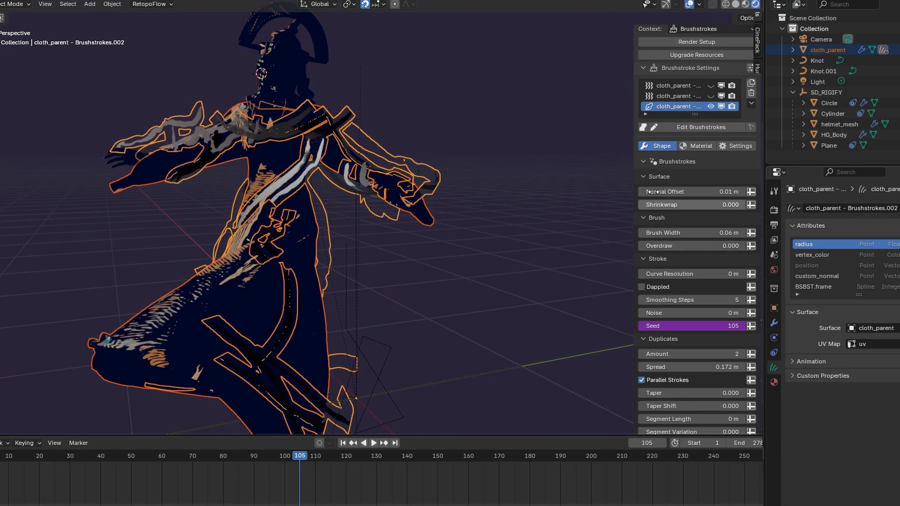
drag(652, 204, 702, 205)
Make the two hidden fill brushstroke layers of the dress visible again.
middle_drag(422, 241, 627, 256)
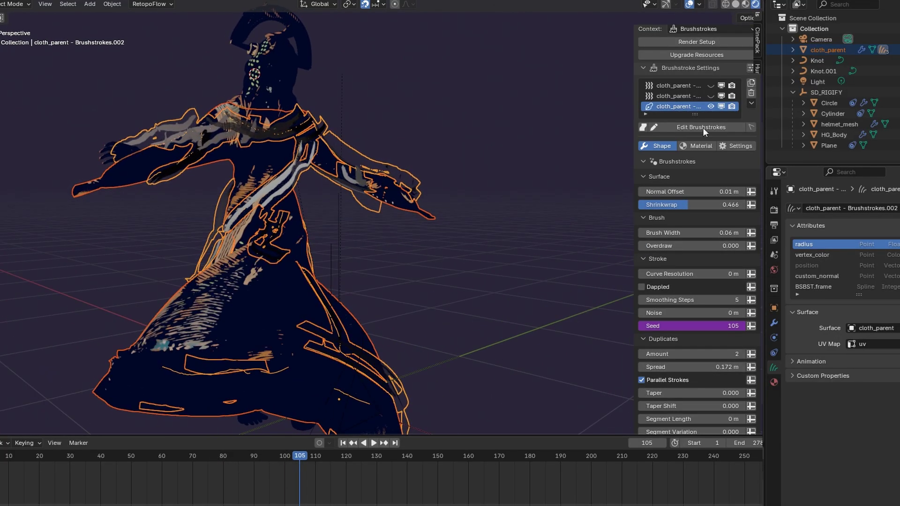
click(711, 96)
click(711, 85)
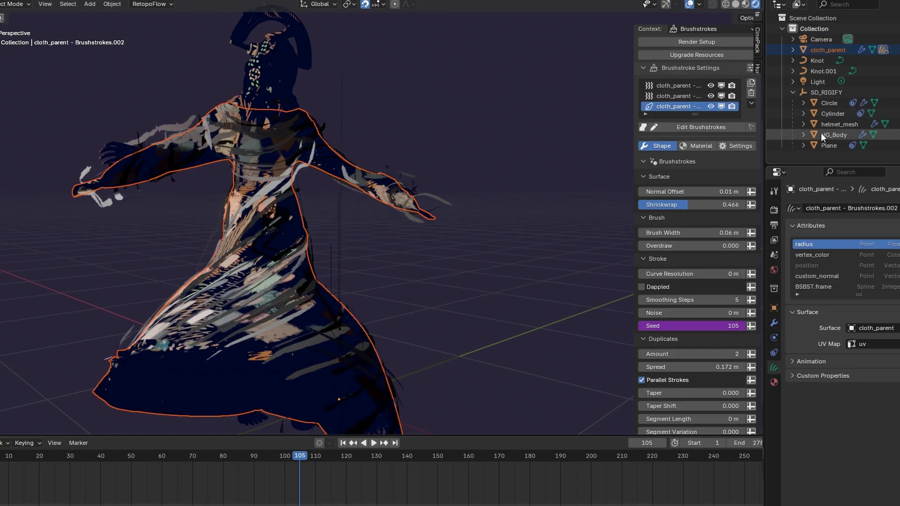
Move the three cloth_parent Brushstrokes objects into a new collection named Dress.
click(793, 50)
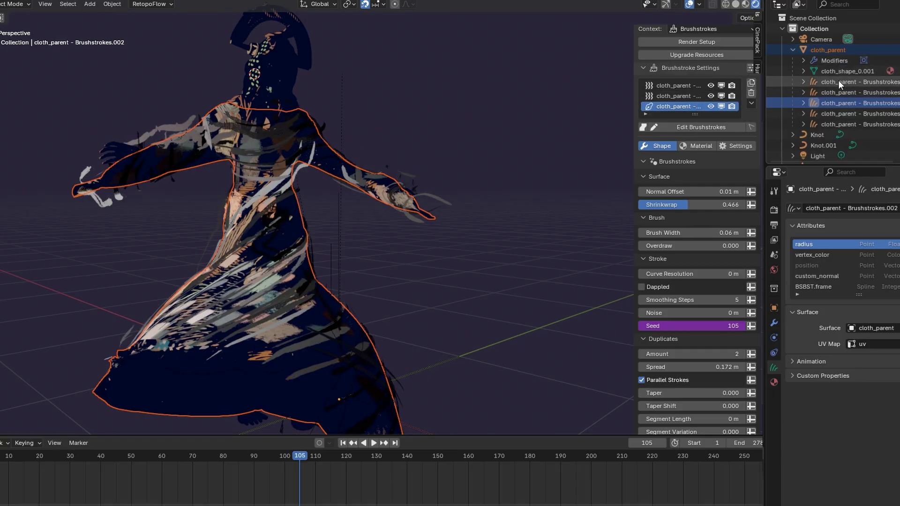
click(839, 82)
ctrl+click(840, 94)
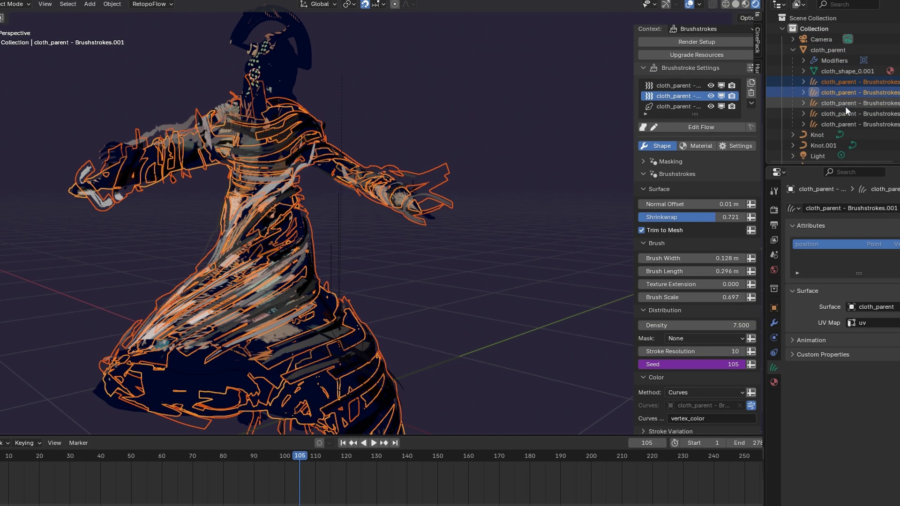
ctrl+click(846, 104)
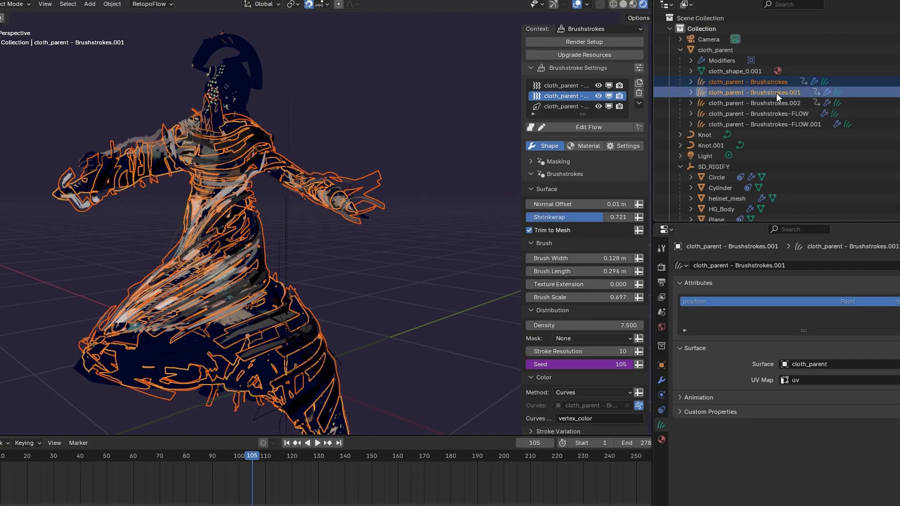
key(m)
click(757, 92)
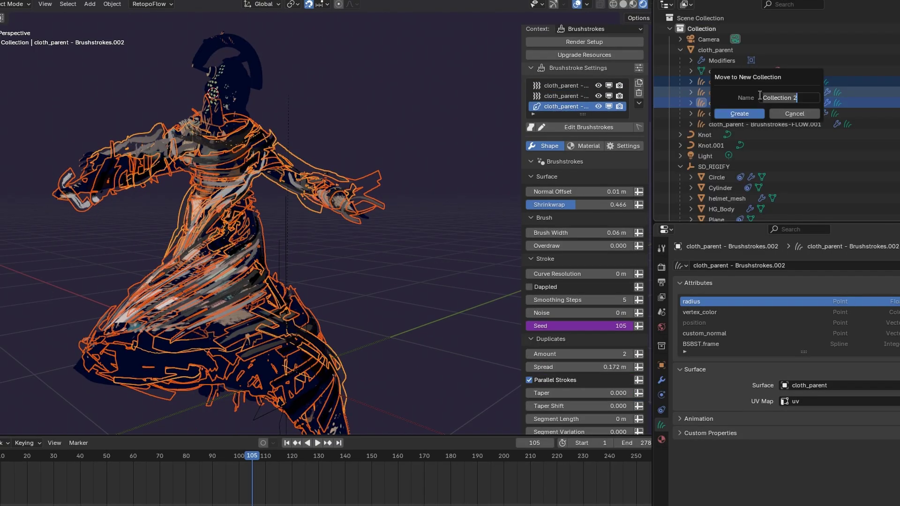
text(Dress)
key(Return)
Move the two cloth_parent Brushstrokes-FLOW objects into a new collection named Flow.
click(778, 91)
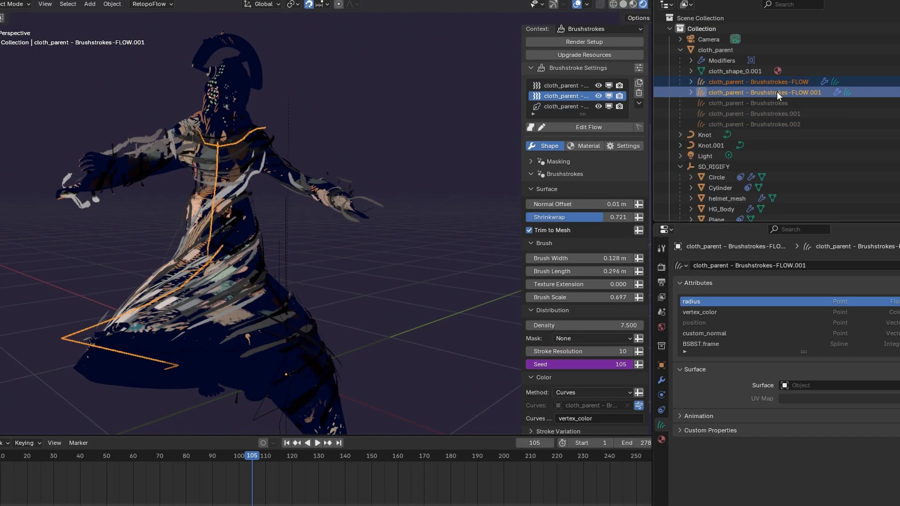
key(m)
click(776, 92)
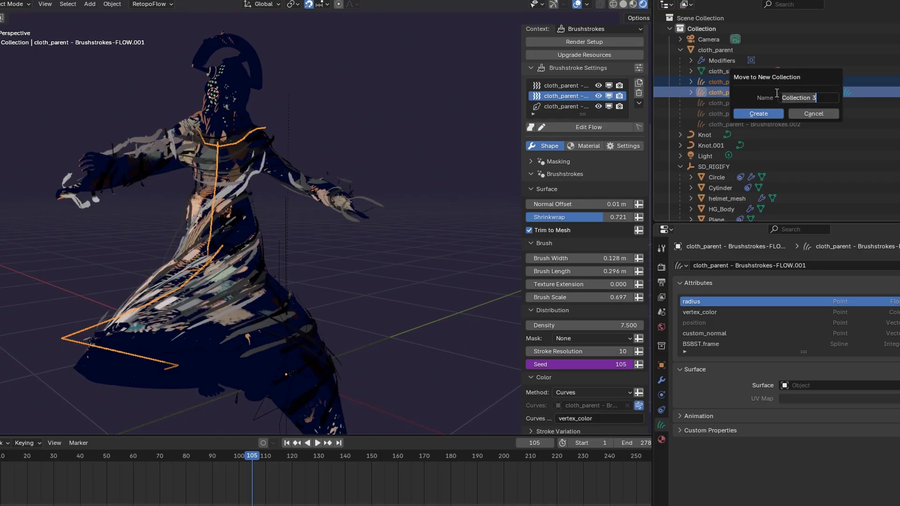
click(759, 114)
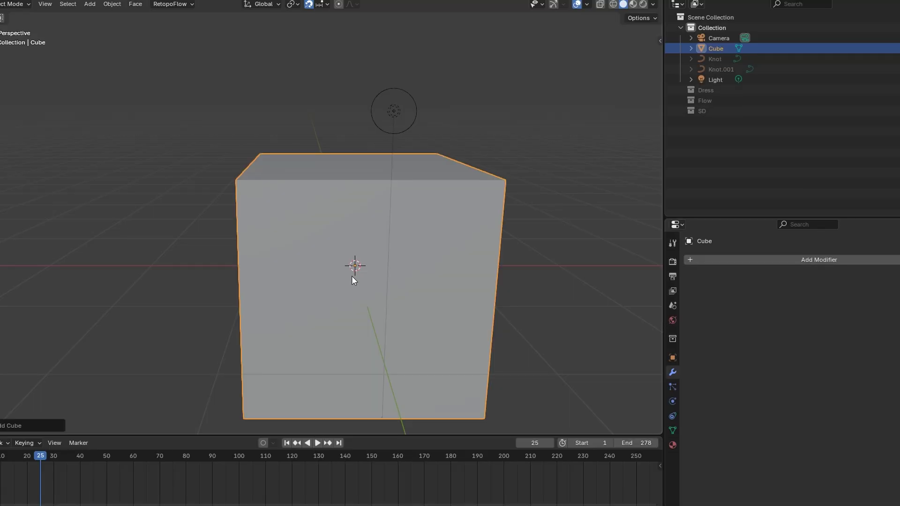
Delete all of the cube's vertices and reduce its mesh to a single point at the world origin.
key(Tab)
middle_drag(414, 279, 478, 279)
key(x)
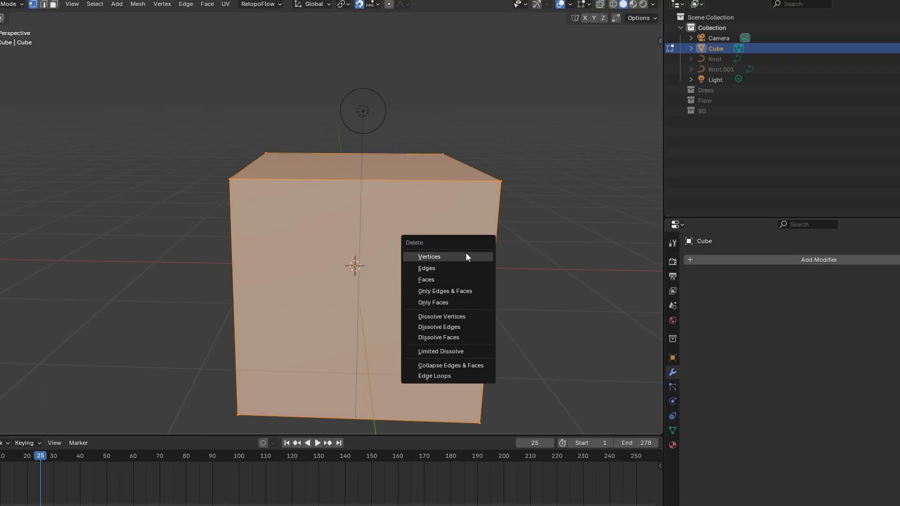
click(466, 255)
key(shift+s)
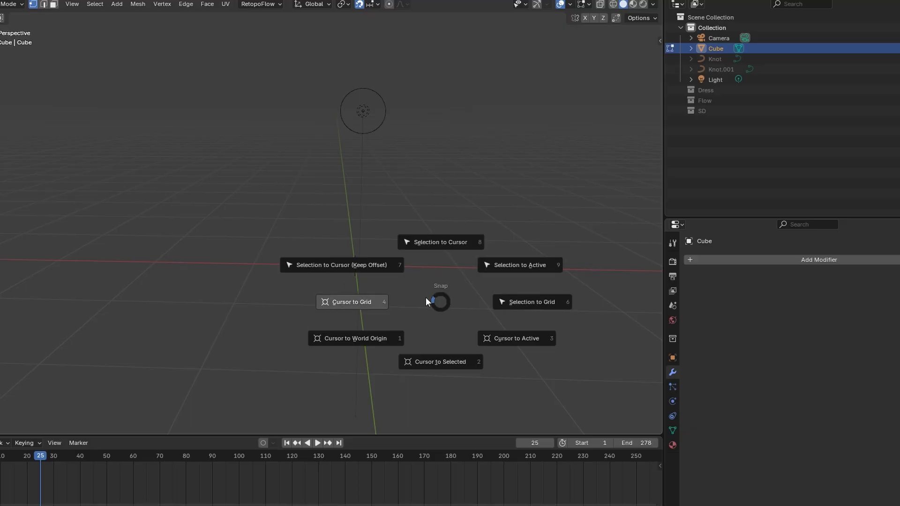
click(386, 269)
scroll(385, 294, up, 1)
key(Tab)
Add a new Geometry Nodes modifier to the Cube and show its node tree in an editor beneath the viewport.
middle_drag(533, 280, 473, 305)
click(755, 260)
mouse_move(756, 257)
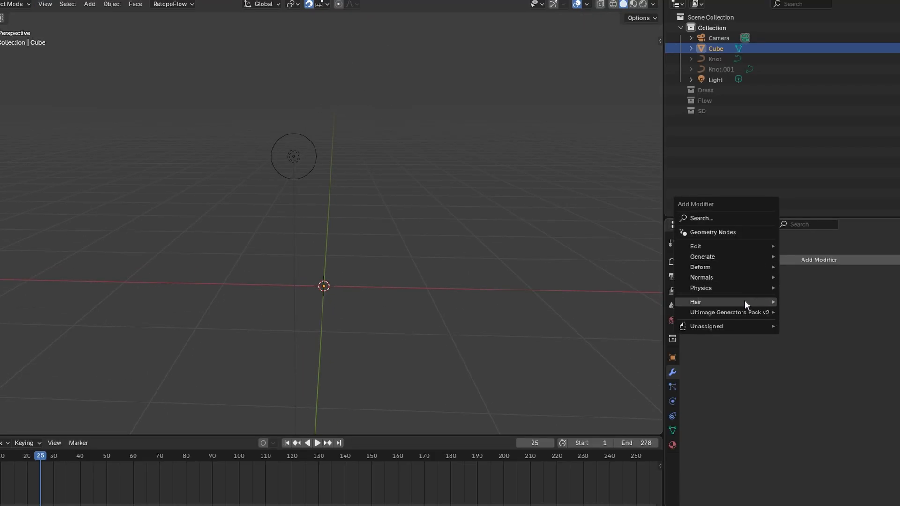
click(713, 232)
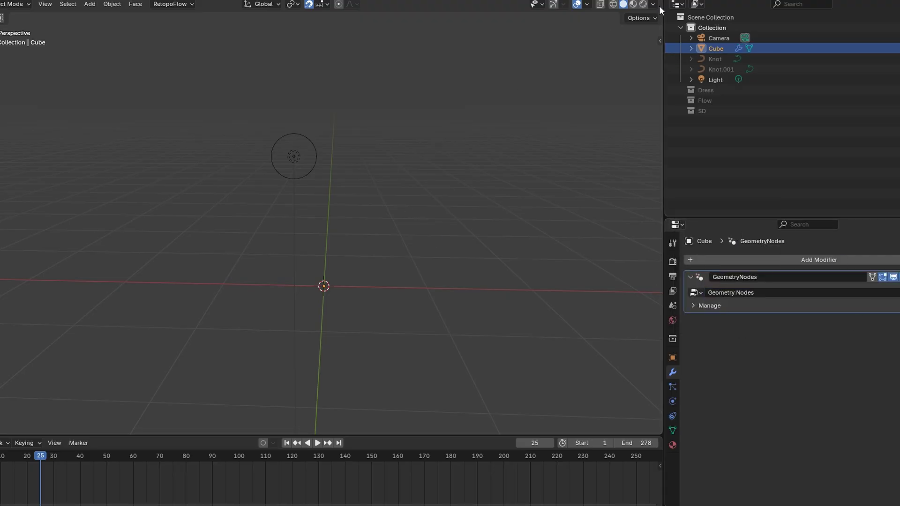
drag(440, 434, 434, 356)
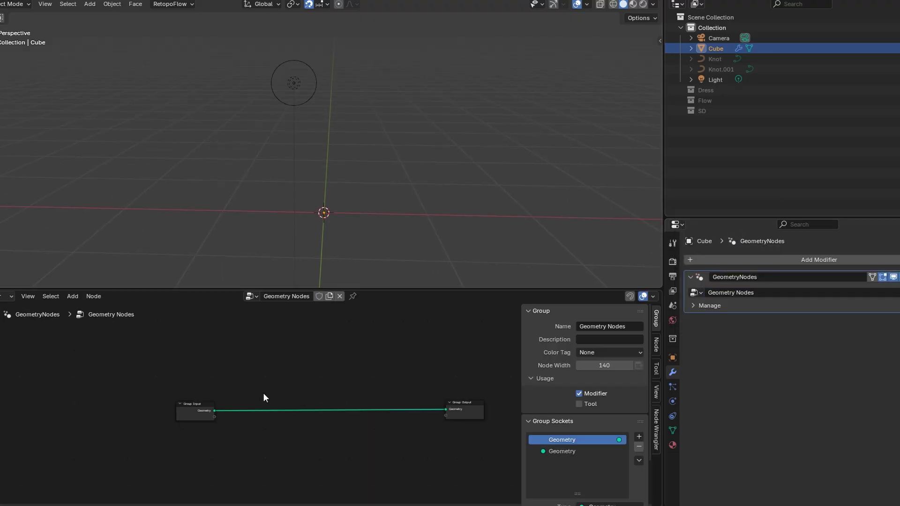
Add a Collection Info node beneath the Group Input, assign the Dress collection and enable Separate Children.
key(shift+a)
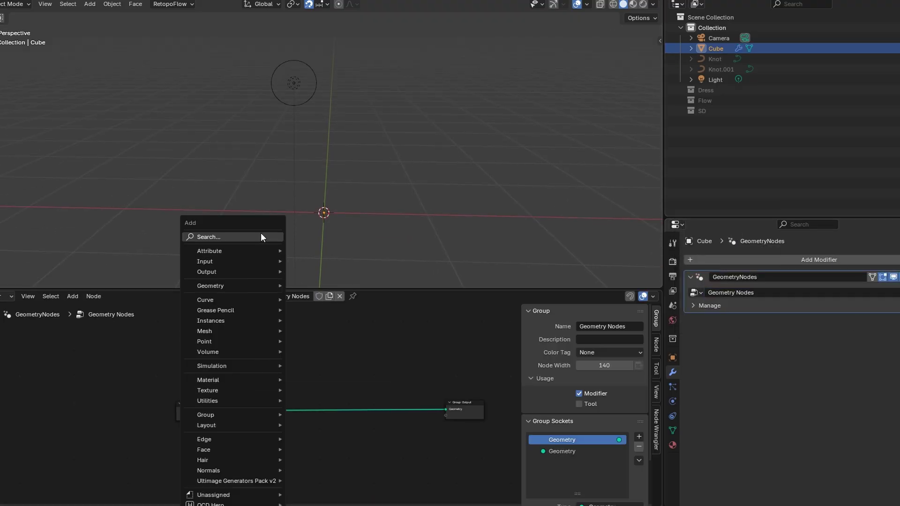
click(261, 237)
click(300, 316)
click(212, 342)
scroll(211, 356, up, 4)
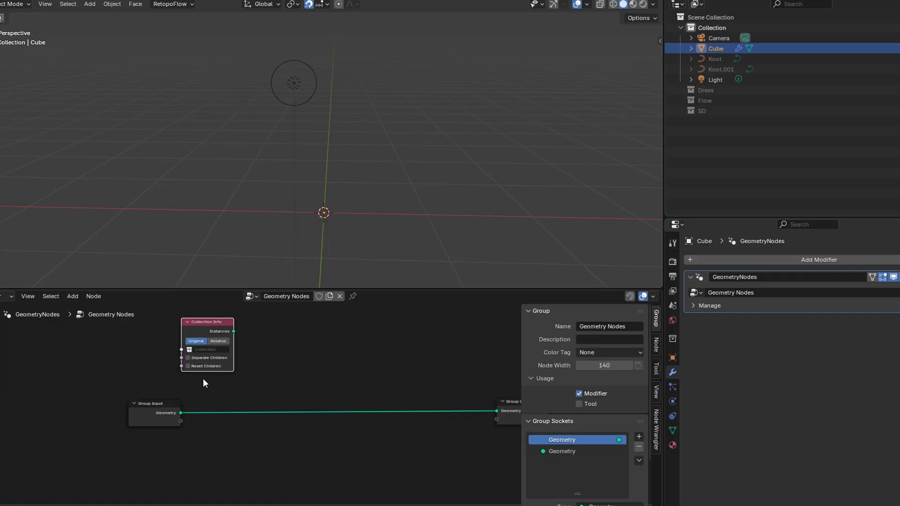
click(203, 370)
drag(205, 331, 222, 460)
drag(222, 457, 223, 456)
click(172, 471)
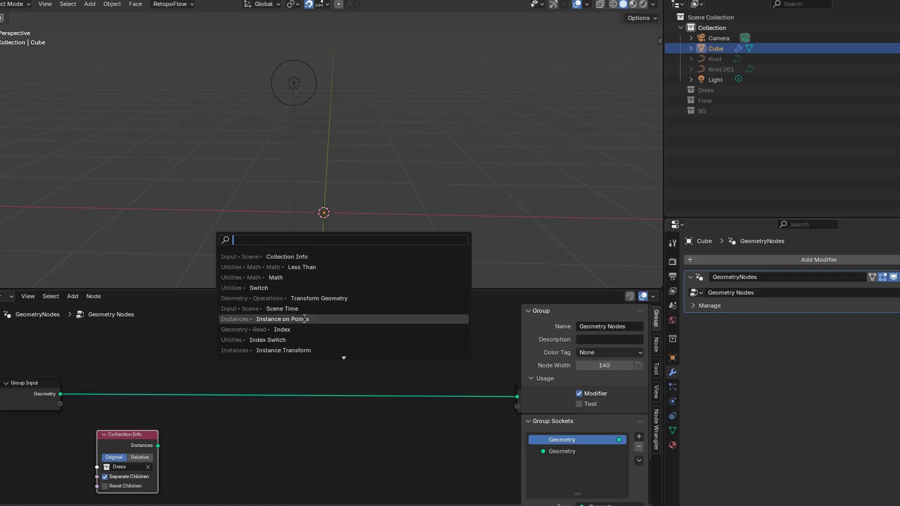
Insert an Instance on Points node before the Group Output, feed it the Dress collection's instances and enable Pick Instance.
click(305, 319)
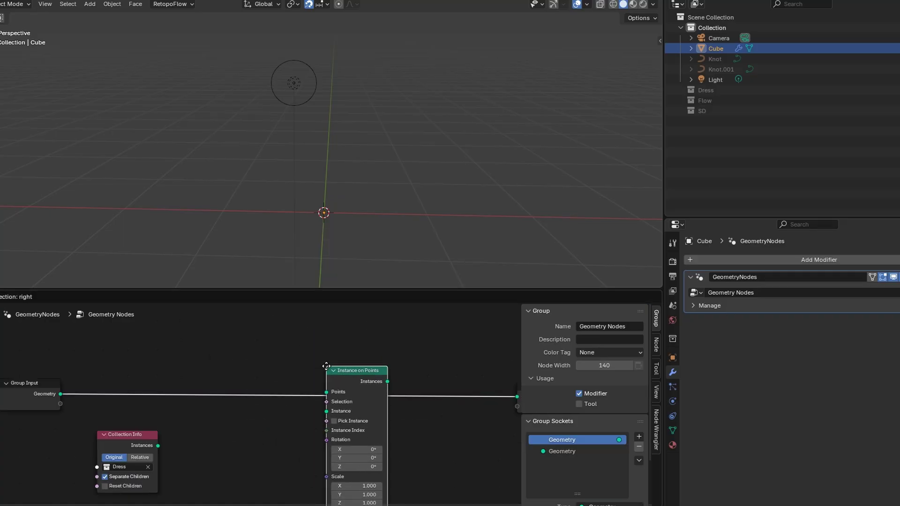
click(326, 368)
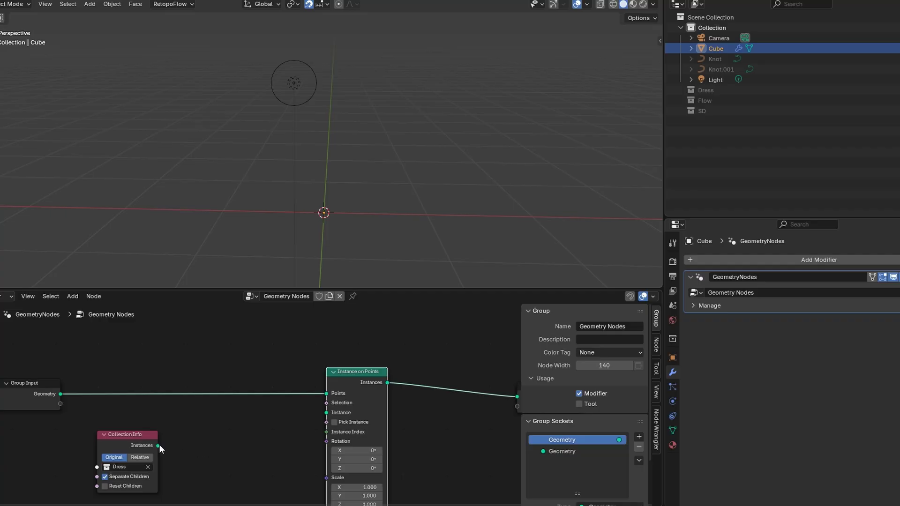
drag(158, 445, 326, 412)
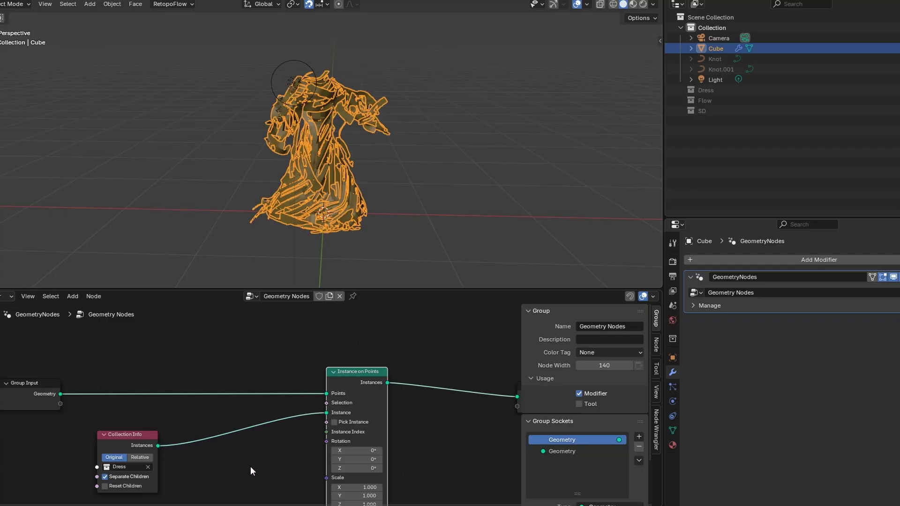
middle_drag(277, 447, 229, 435)
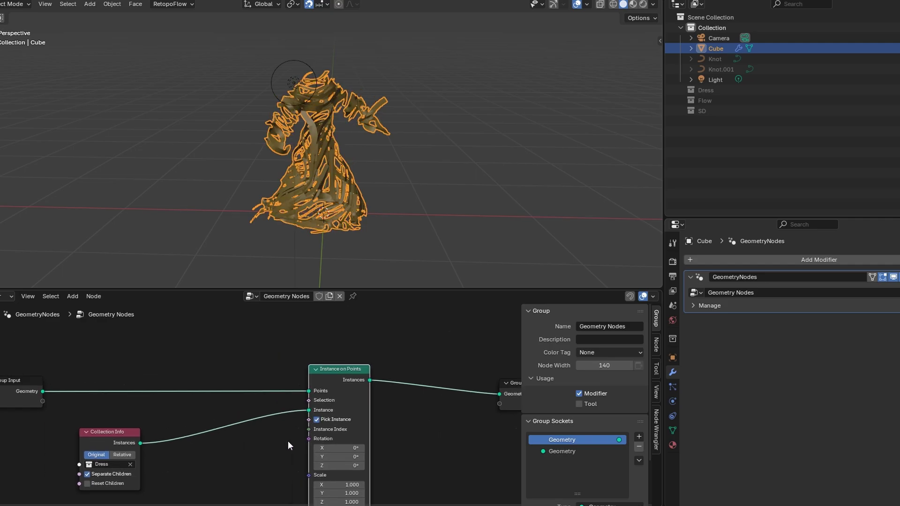
Drive the Instance Index with the Frame output of a new Scene Time node and preview the animation.
middle_drag(252, 446, 276, 465)
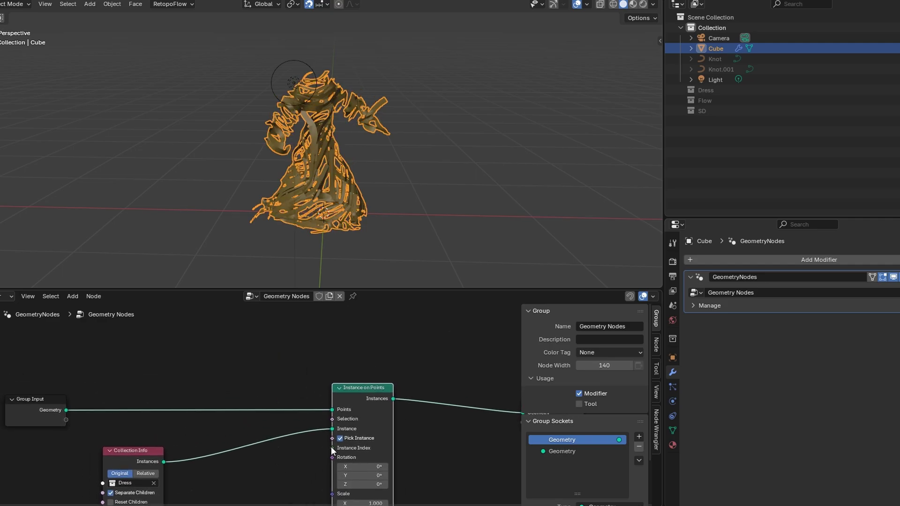
drag(332, 448, 197, 346)
text(scen)
click(155, 384)
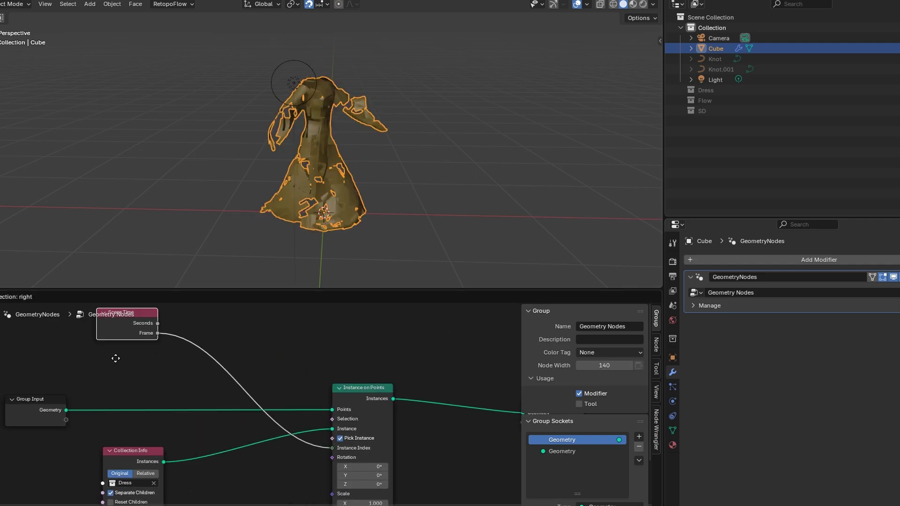
click(96, 372)
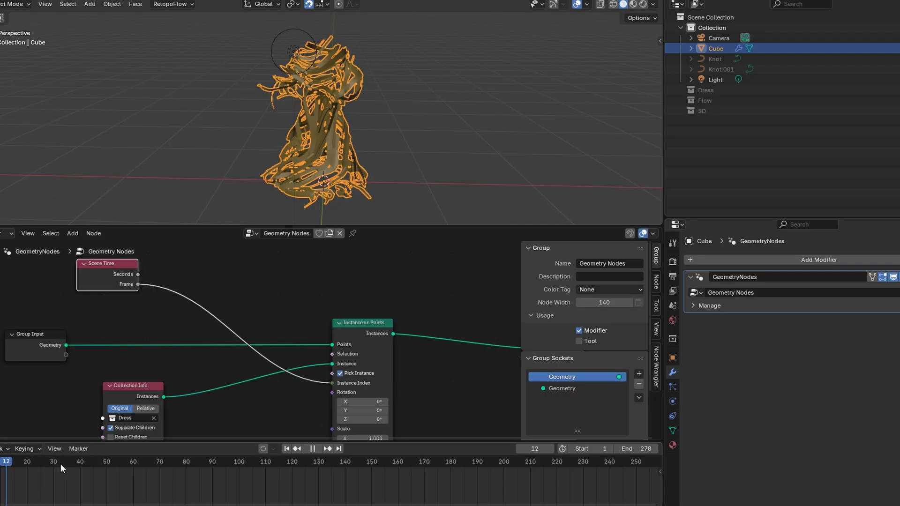
key(space)
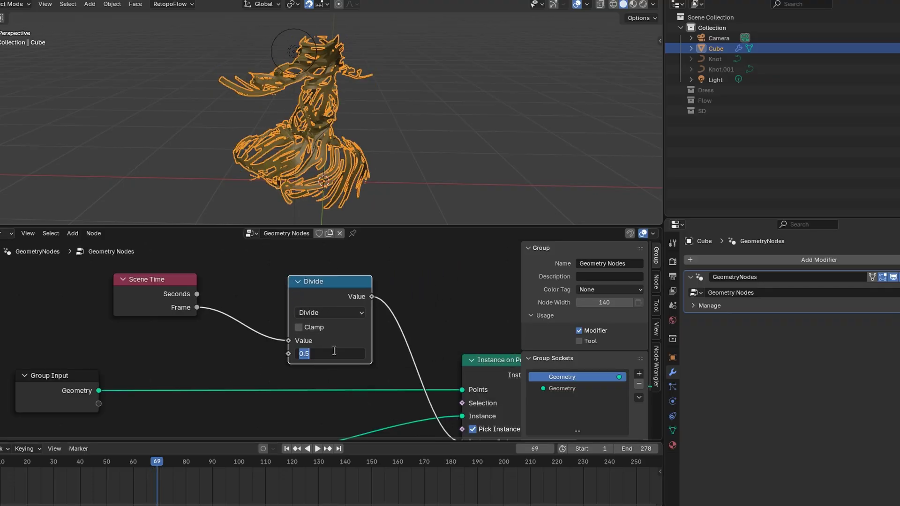
Divide the Scene Time frame by 3.000 before it reaches the Instance Index and replay the animation from the start.
key(Return)
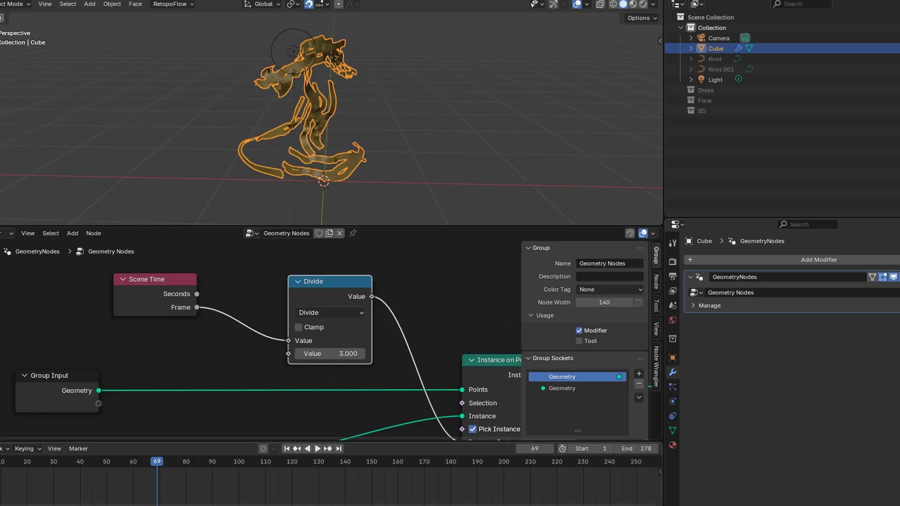
key(shift+Left)
key(space)
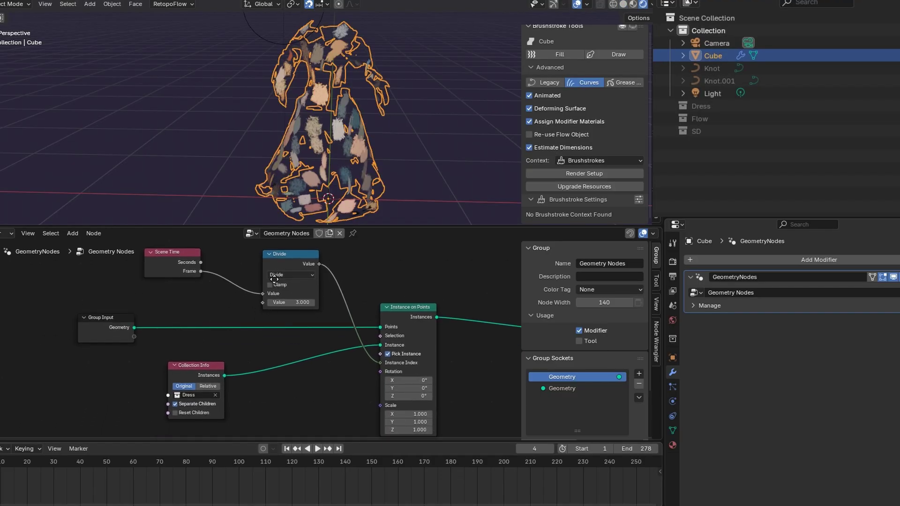
Duplicate the Dress Collection Info node, place the copy above Instance on Points and assign the SD collection to it.
scroll(259, 280, down, 2)
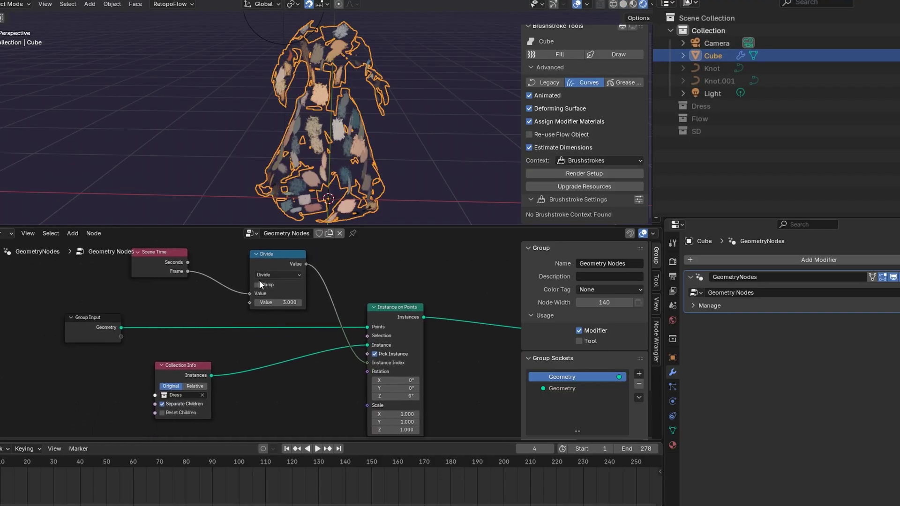
click(178, 371)
middle_drag(403, 338, 364, 347)
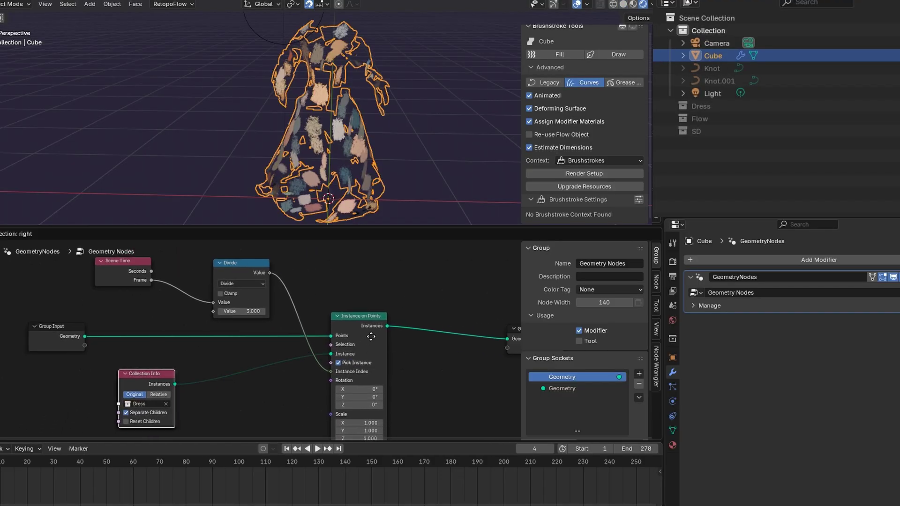
click(395, 302)
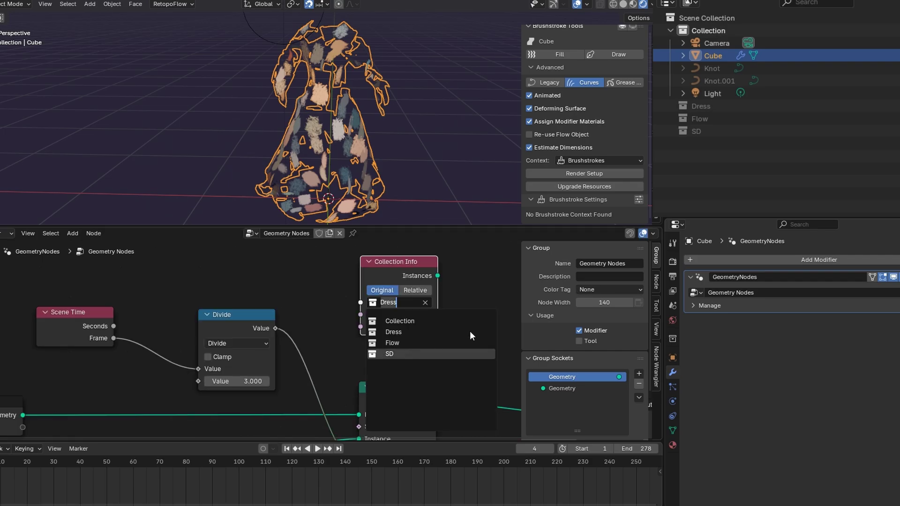
click(410, 353)
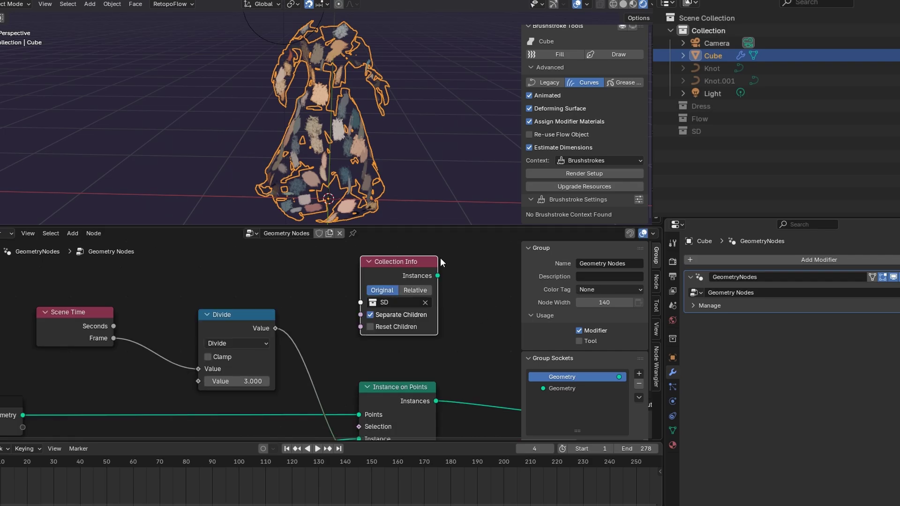
Turn off Separate Children on the SD node and merge its instances with the dress through a Join Geometry node.
middle_drag(465, 332, 339, 306)
scroll(339, 306, down, 4)
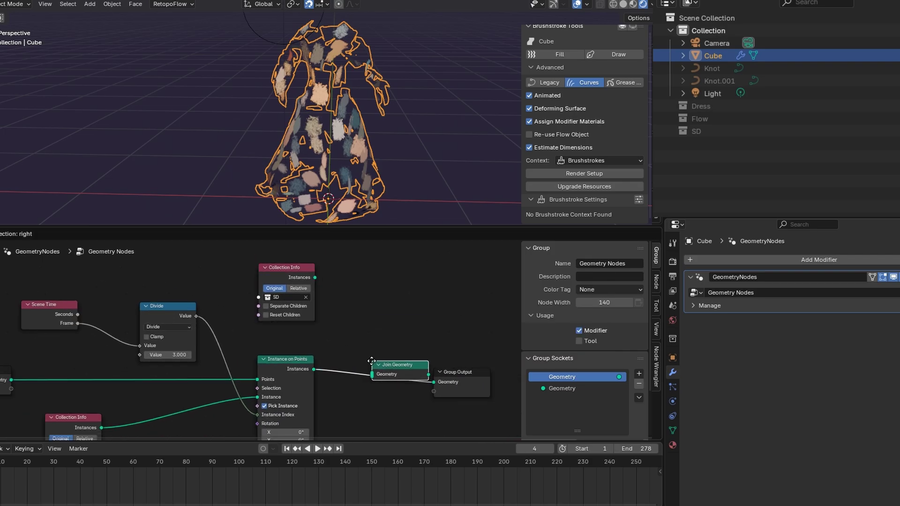
click(362, 363)
middle_drag(364, 374, 444, 418)
Play the combined animation, stop it and go to frame 50.
key(space)
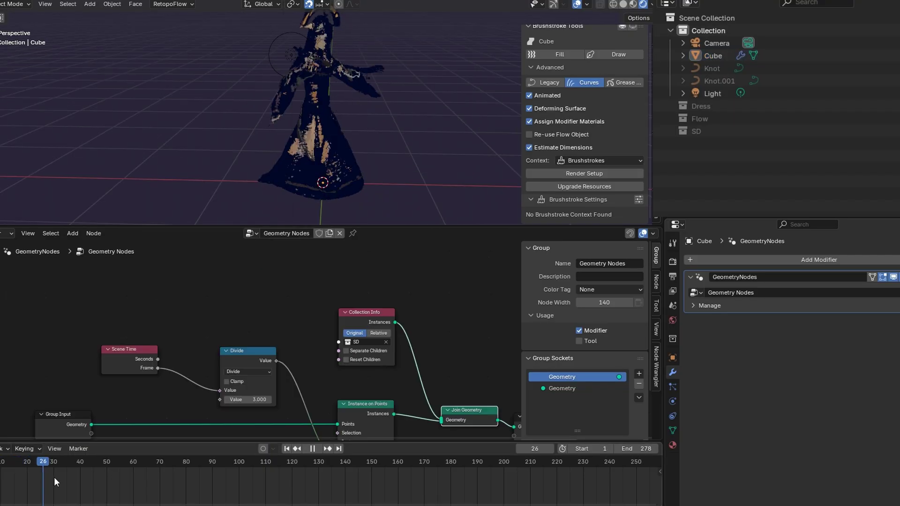
key(space)
click(108, 464)
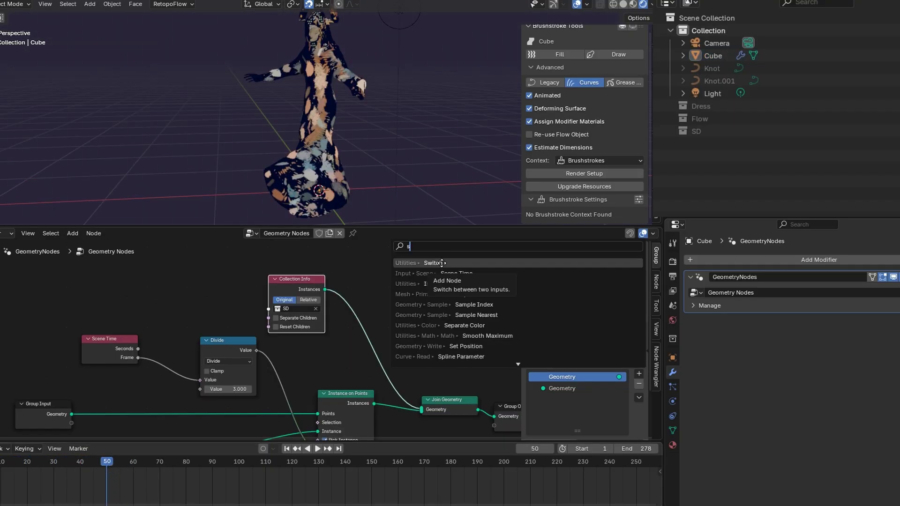
Insert a Switch node between the SD collection and Join Geometry, controlled by the Scene Time frame.
click(442, 263)
click(420, 305)
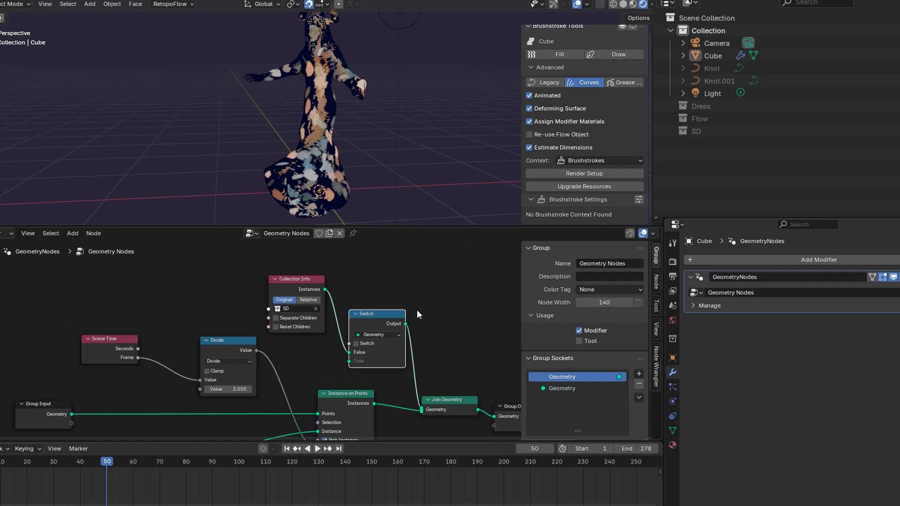
middle_drag(417, 311, 513, 307)
click(364, 282)
mouse_move(179, 358)
mouse_down()
mouse_move(304, 342)
mouse_move(415, 348)
mouse_up()
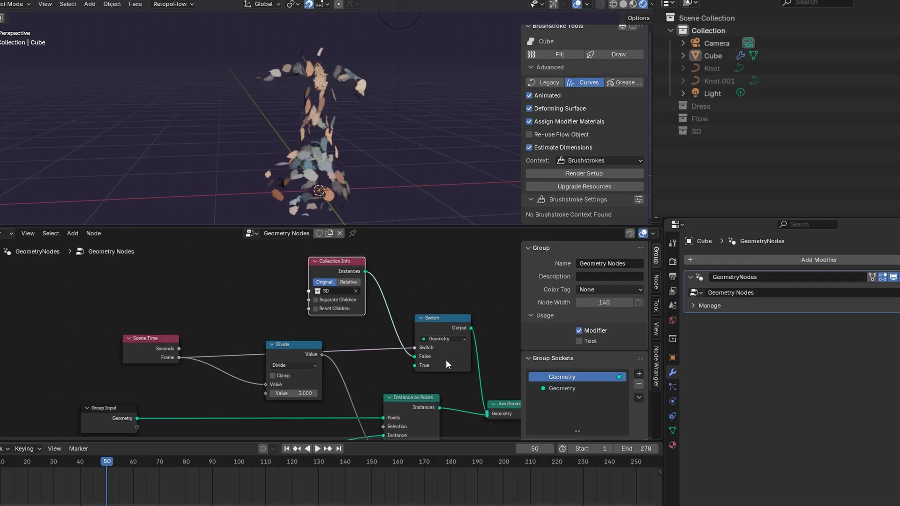
Collapse the Divide node and insert a Modulo node between the Scene Time frame and the Switch.
drag(296, 353, 281, 369)
click(261, 362)
drag(269, 364, 250, 376)
key(shift+a)
text(modu)
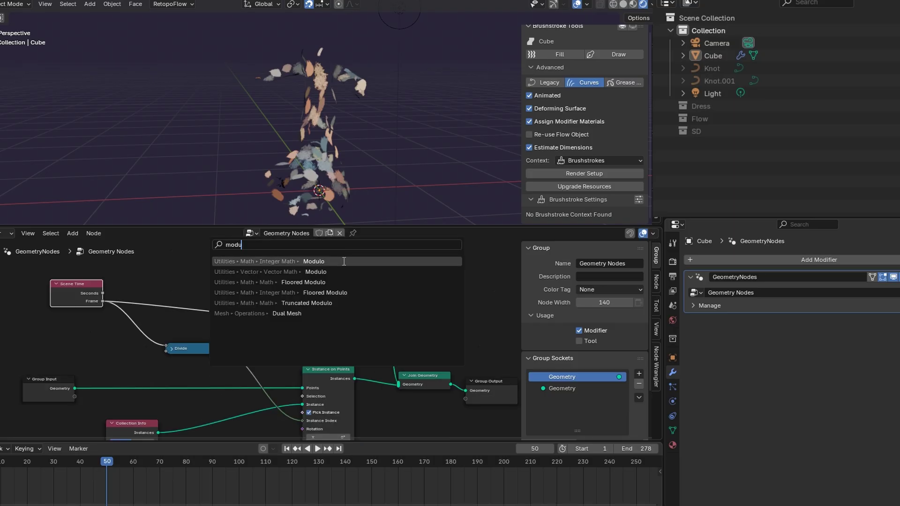
click(343, 261)
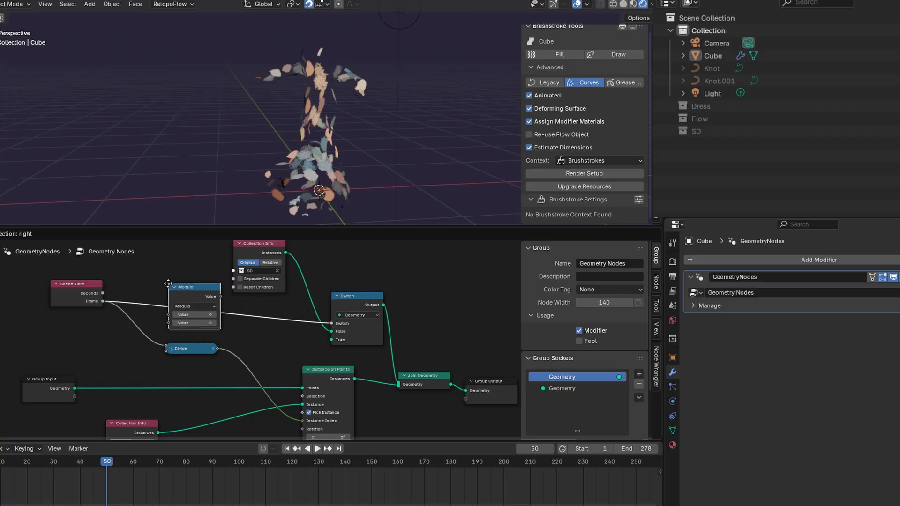
click(166, 280)
Set the Modulo node's second value to 2 and play the animation.
scroll(218, 301, up, 2)
click(192, 320)
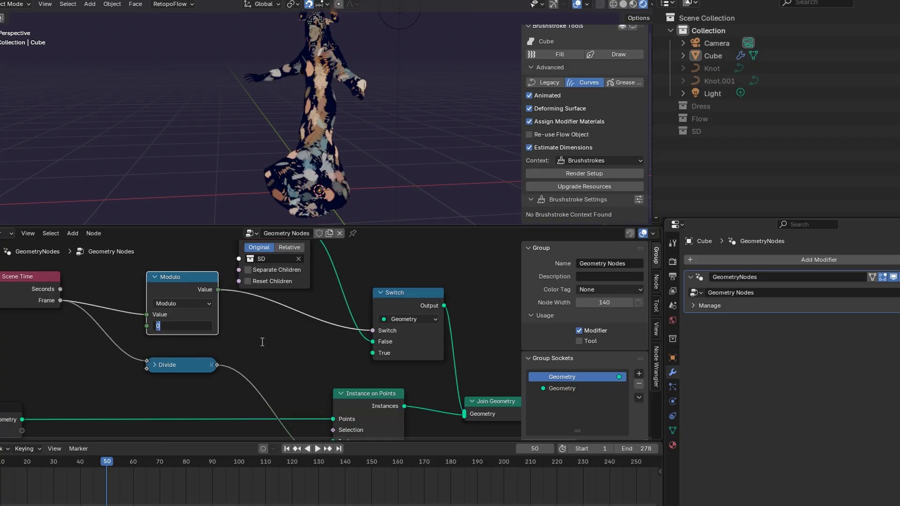
text(2)
key(Return)
scroll(197, 422, down, 1)
key(space)
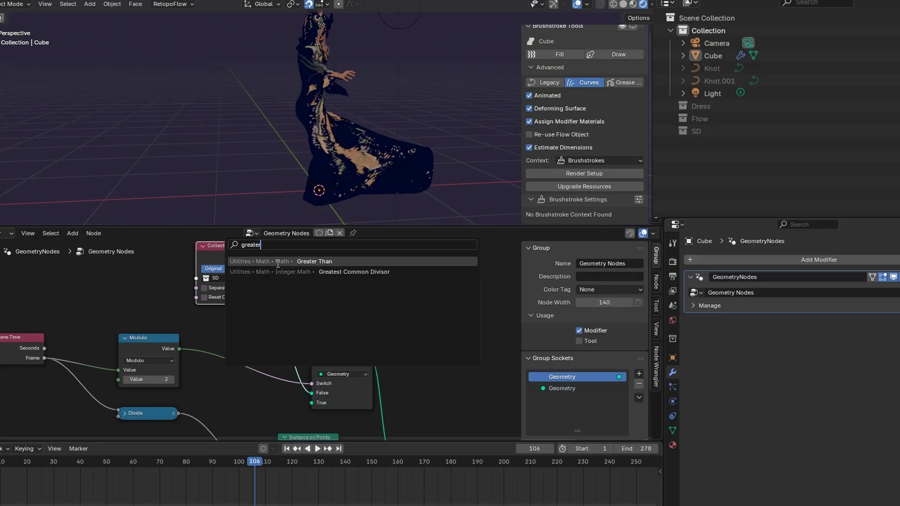
Insert a Greater Than node between Modulo and Switch with a threshold of 0.340.
click(278, 261)
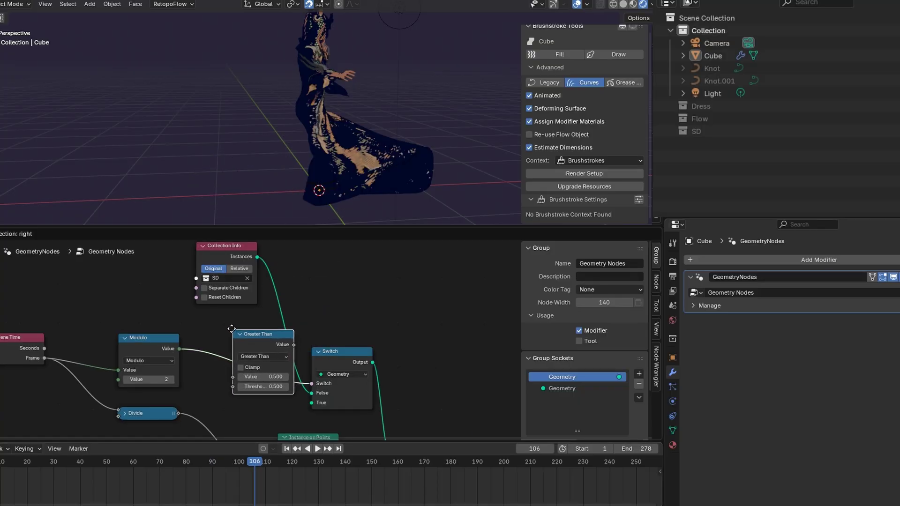
click(230, 331)
middle_drag(249, 351, 253, 341)
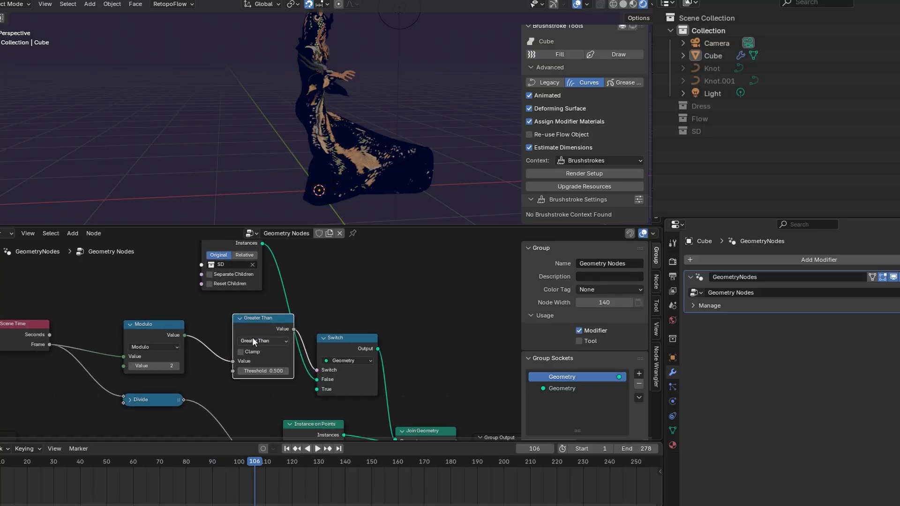
scroll(289, 412, up, 2)
Scrub ahead and advance frame by frame to frame 146 to check how the SD layer alternates on the dress.
drag(262, 462, 331, 462)
key(Right)
key(Right)
key(Right)
key(Right)
key(Right)
key(Right)
key(Right)
key(Right)
key(Right)
key(Right)
key(Right)
key(Right)
key(Right)
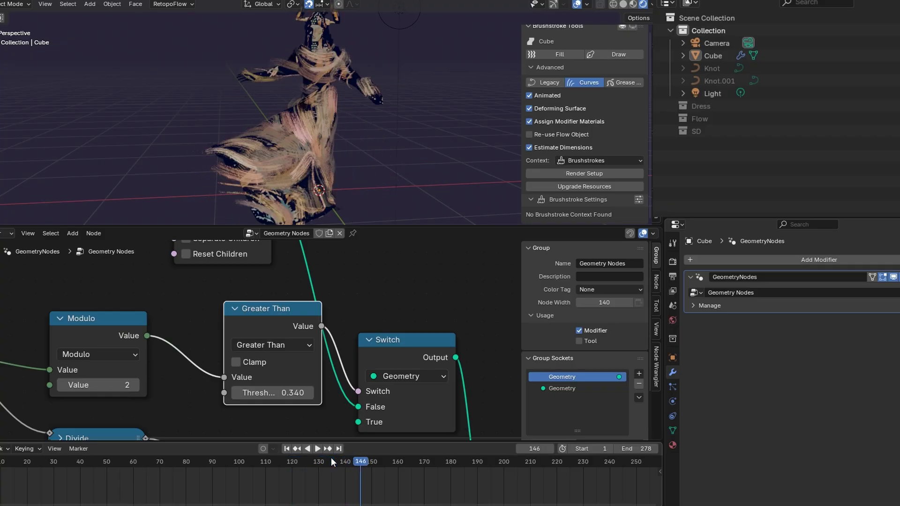
Examine the complete node tree in a full-screen node editor and return to the normal layout.
key(ctrl+alt+space)
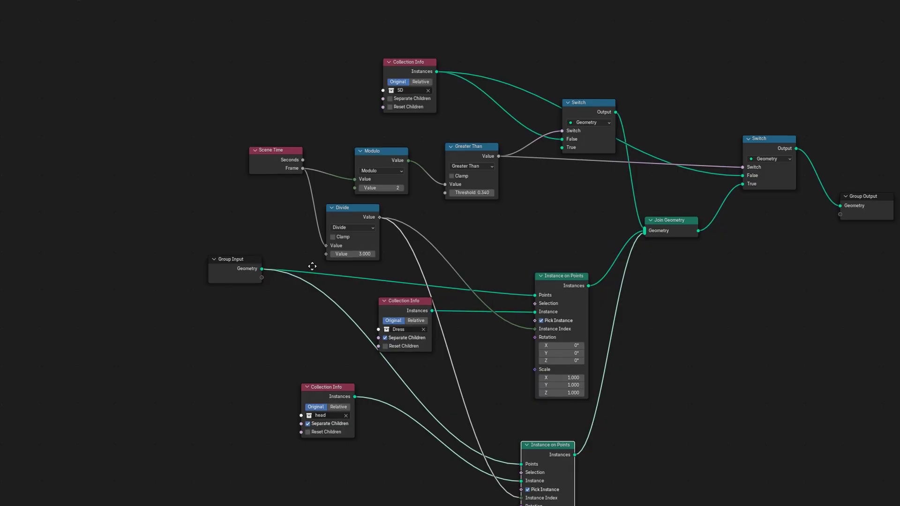
middle_drag(313, 267, 277, 272)
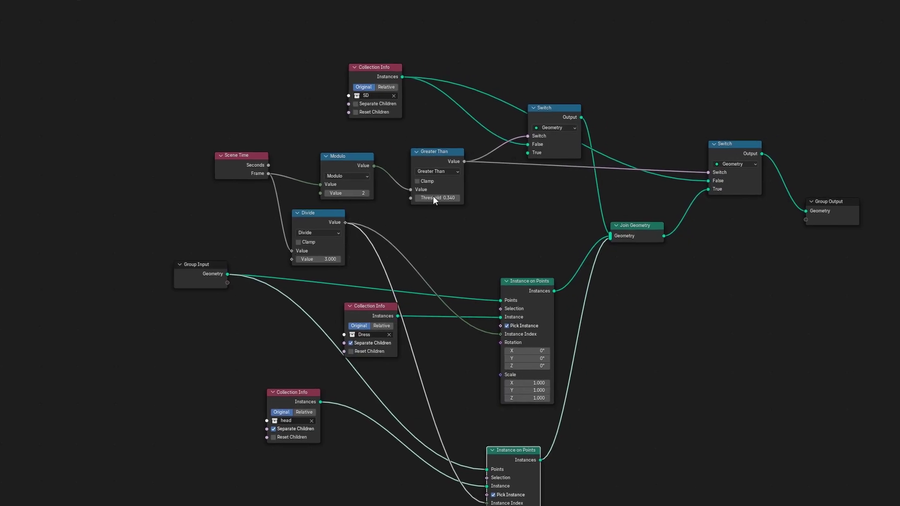
key(ctrl+alt+space)
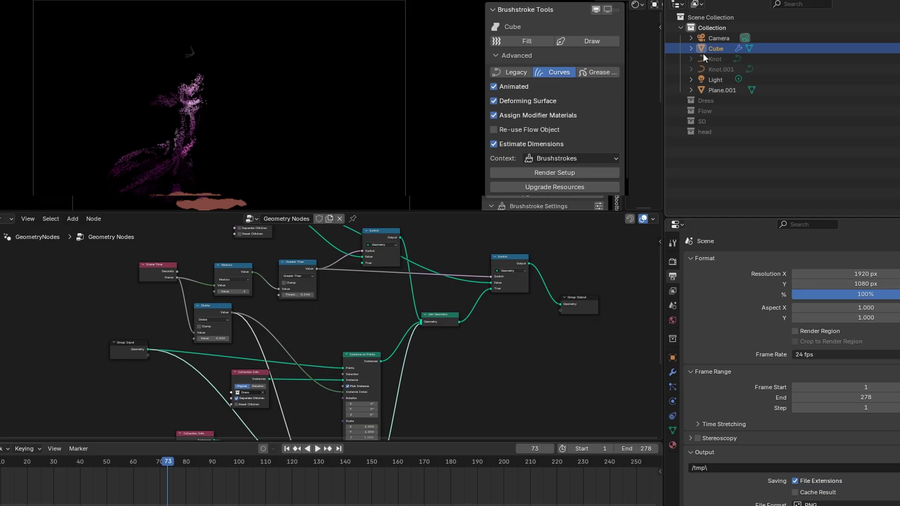